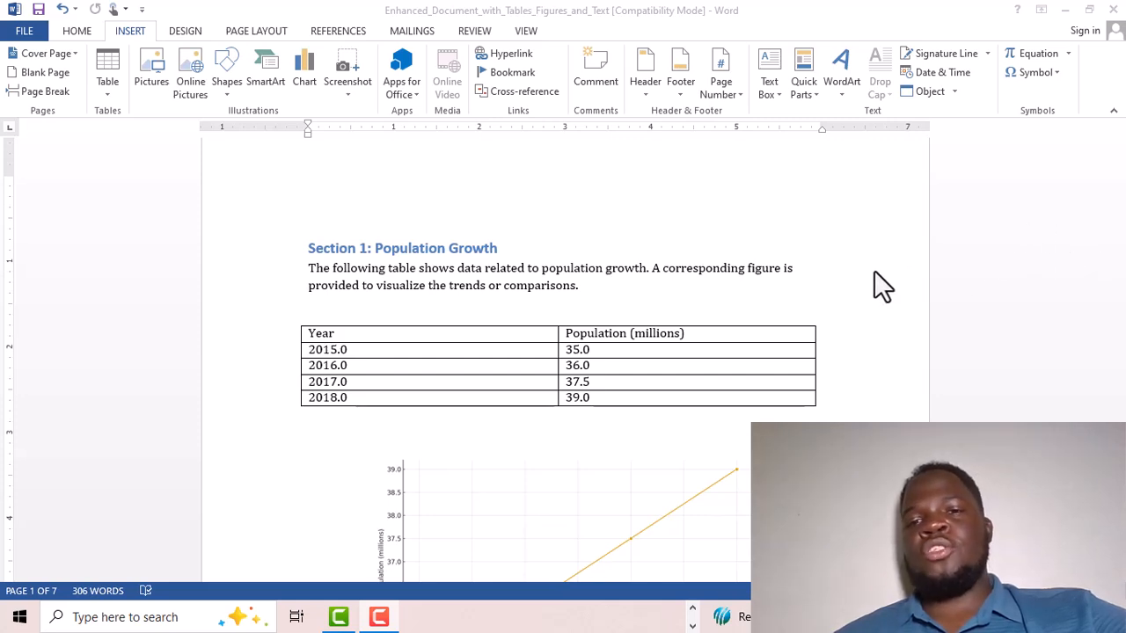
# Insert the caption "Table 1:Population growth" with the Table label on the empty line above the Section 1 table
pyautogui.click(822, 272)
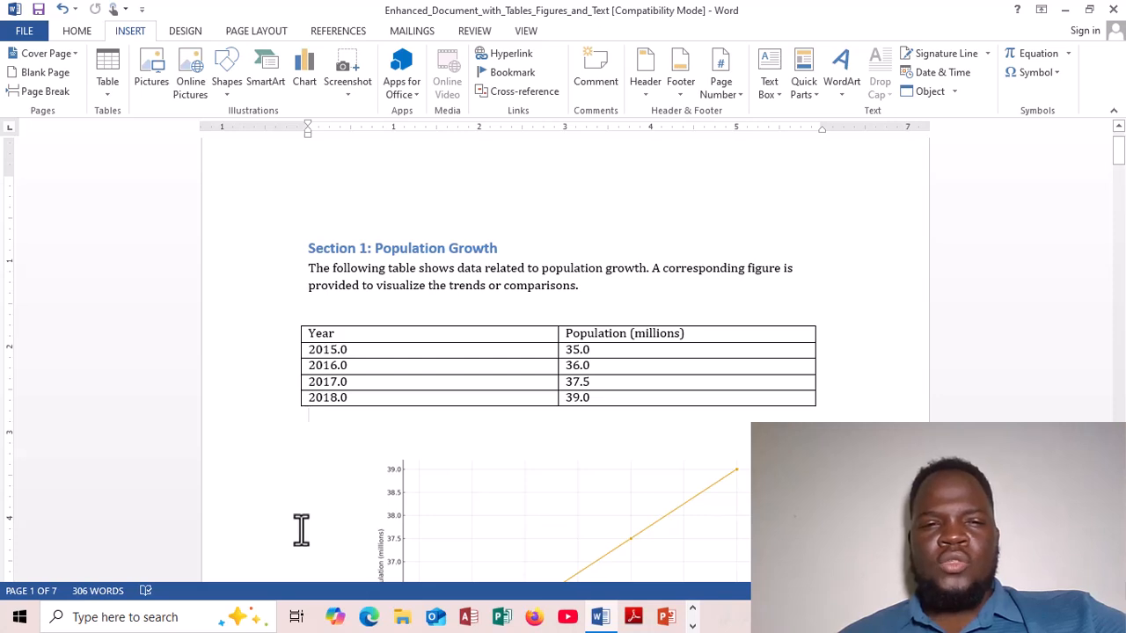
pyautogui.click(318, 305)
pyautogui.click(309, 316)
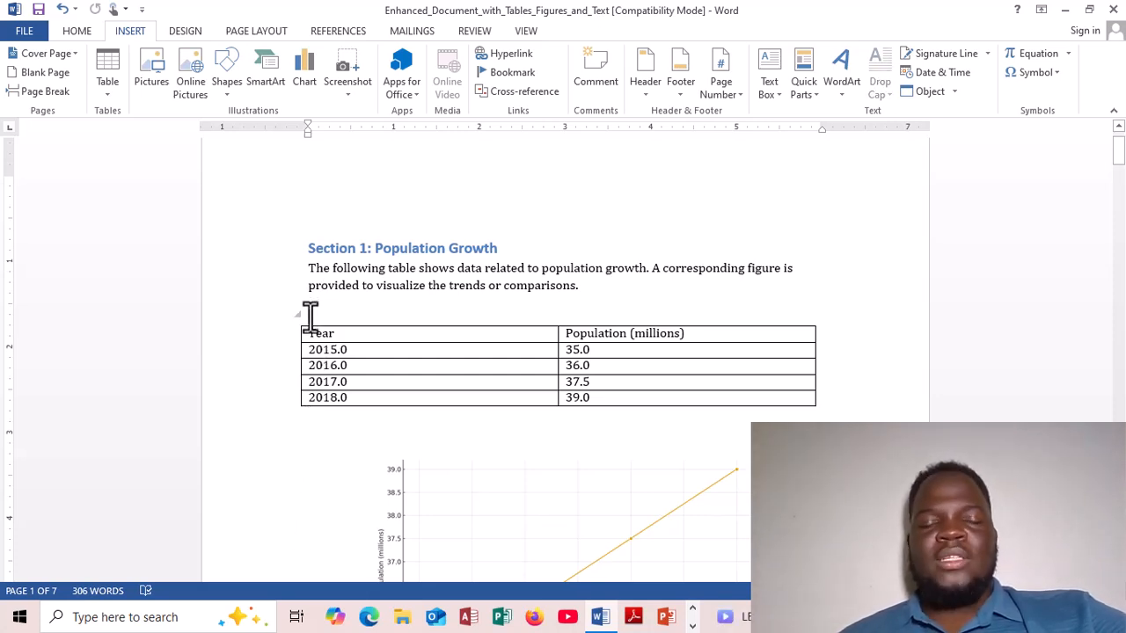
pyautogui.click(338, 31)
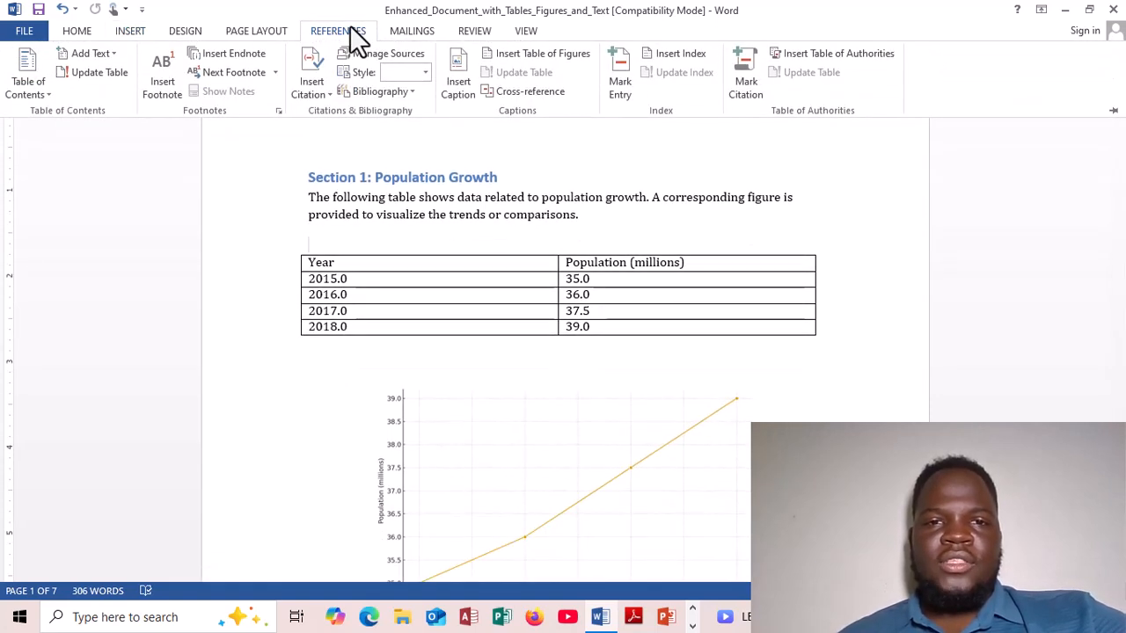
pyautogui.click(454, 79)
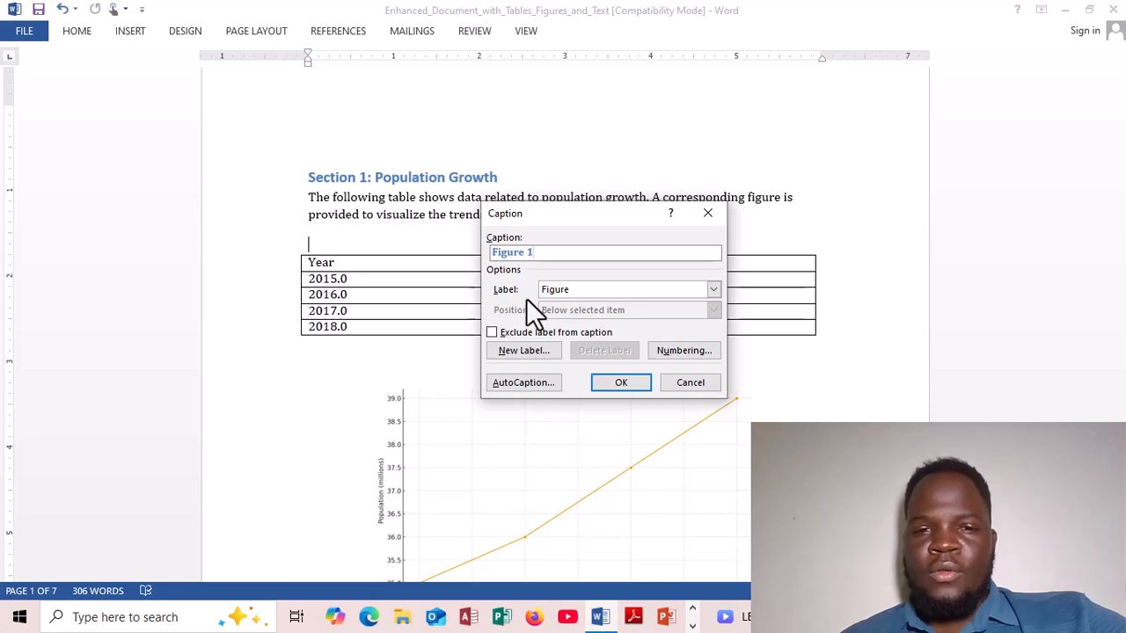
pyautogui.click(712, 291)
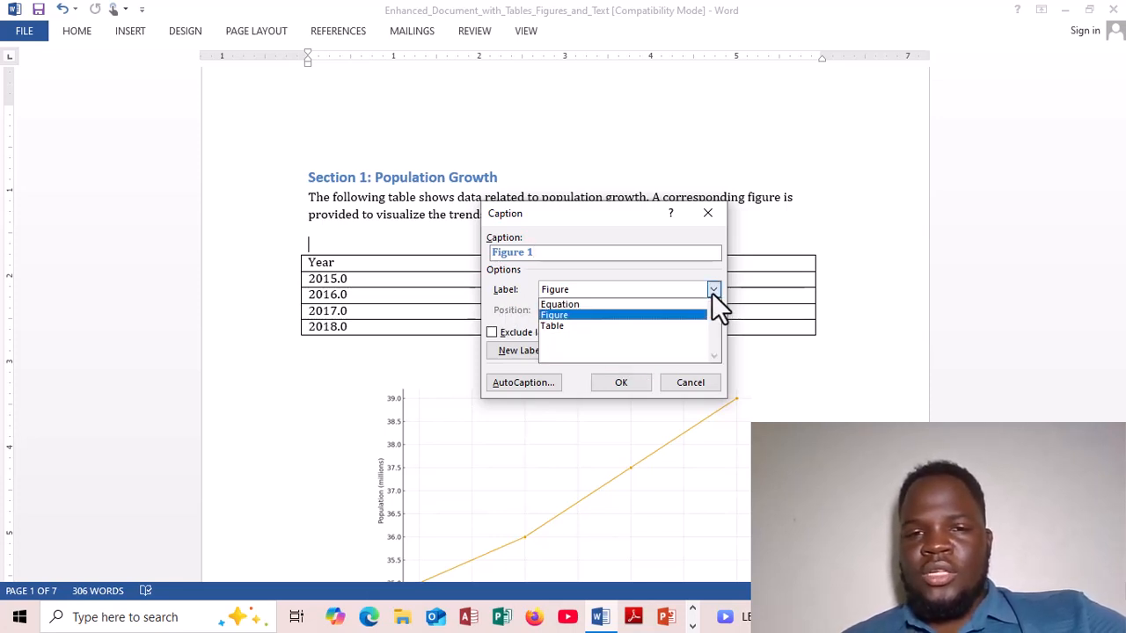
pyautogui.click(603, 325)
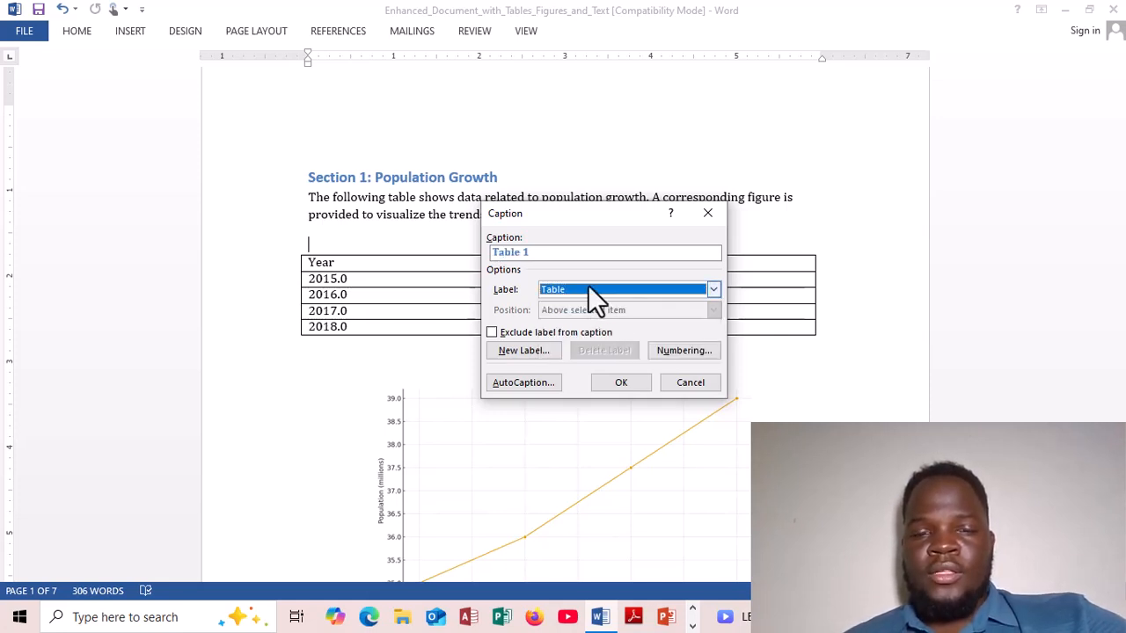
pyautogui.click(532, 252)
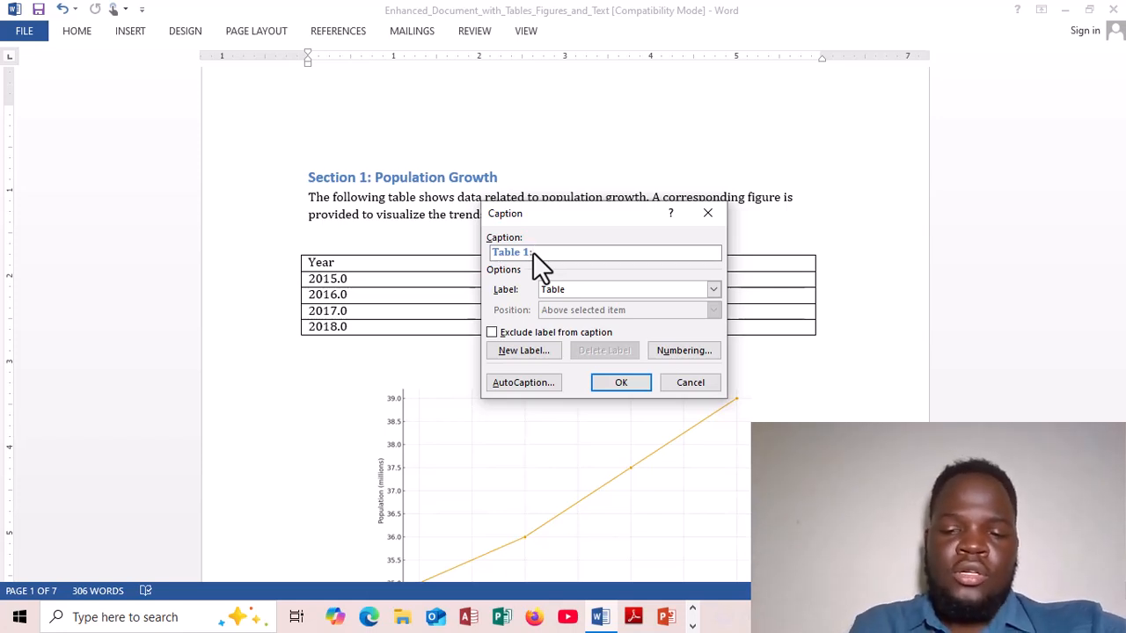
pyautogui.write('ulation ')
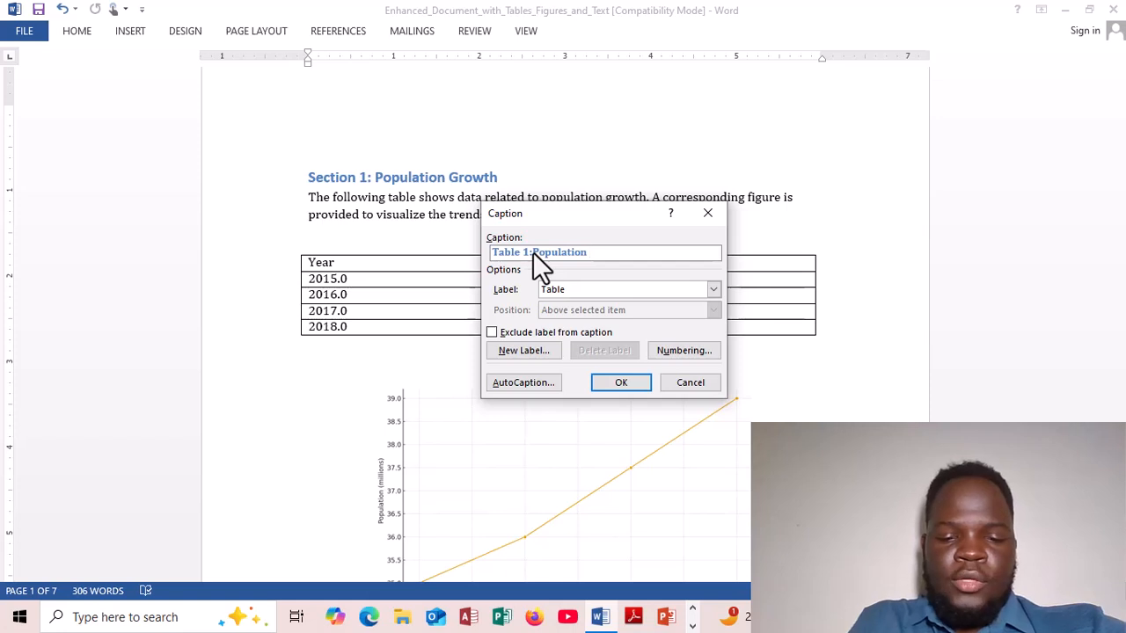
pyautogui.write('growth')
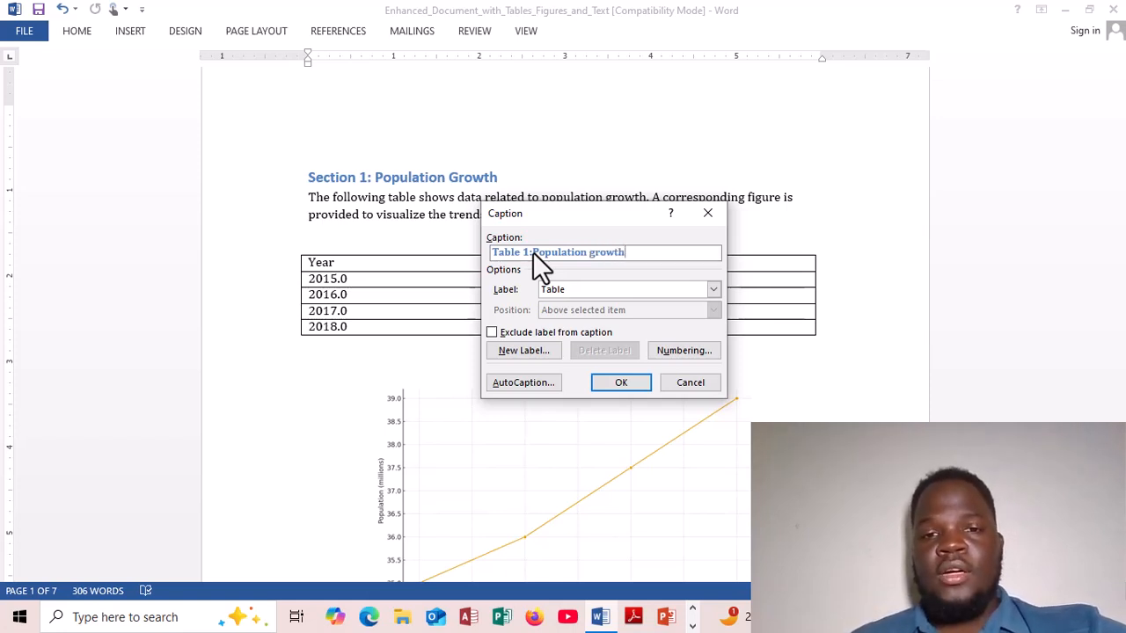
pyautogui.click(622, 381)
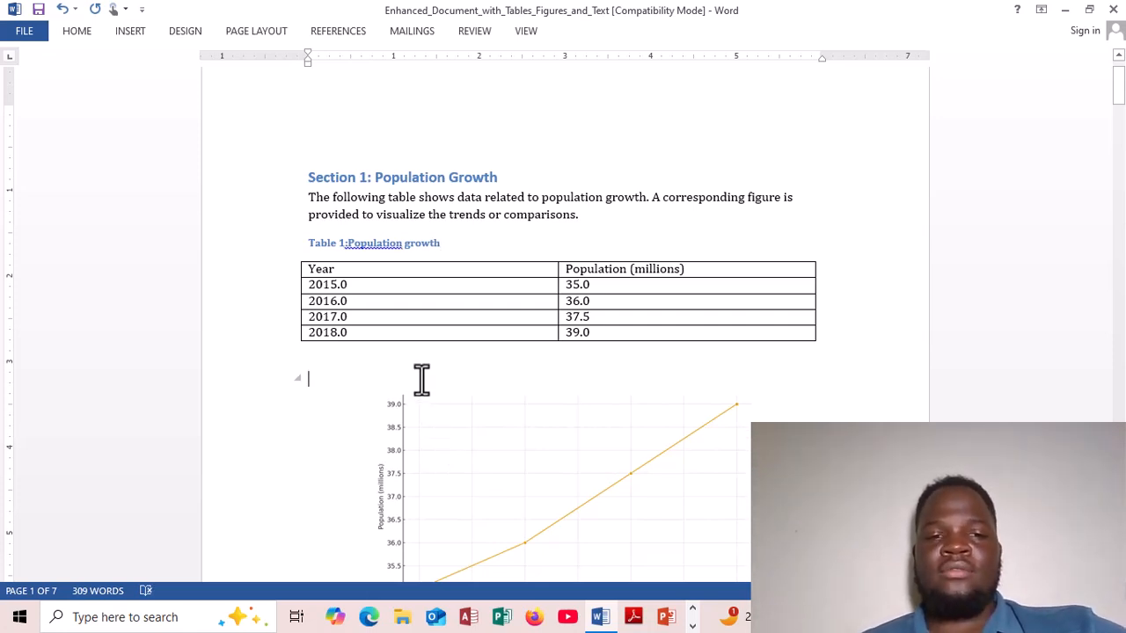
# Insert the caption "Figure 1:Population growth curve" with the Figure label on the empty line directly above the population line chart
pyautogui.click(331, 34)
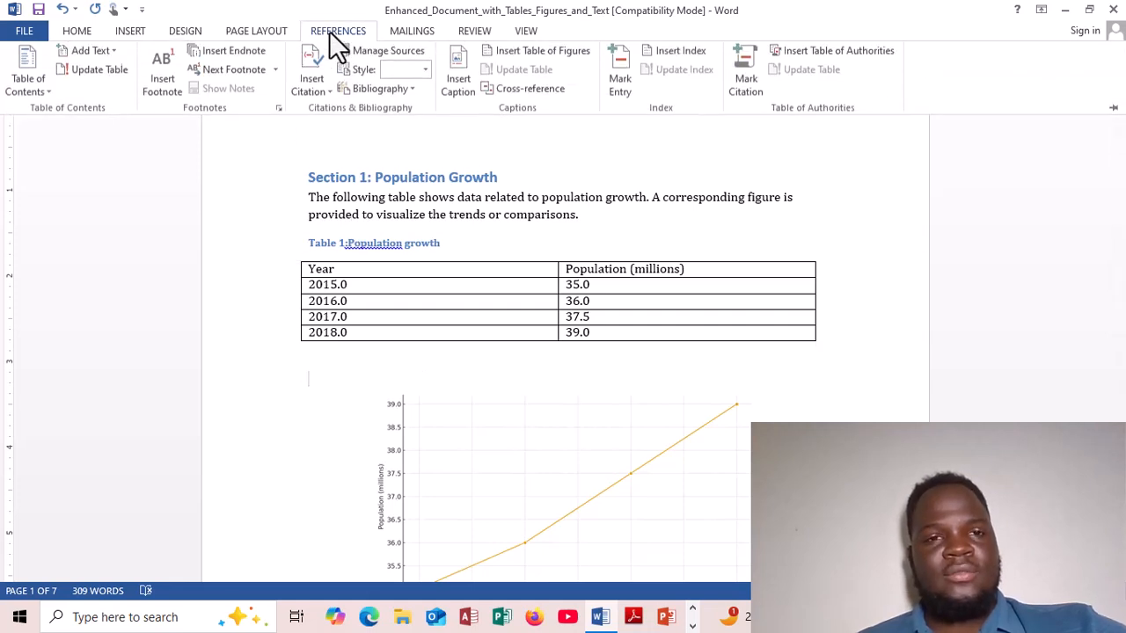
pyautogui.click(464, 75)
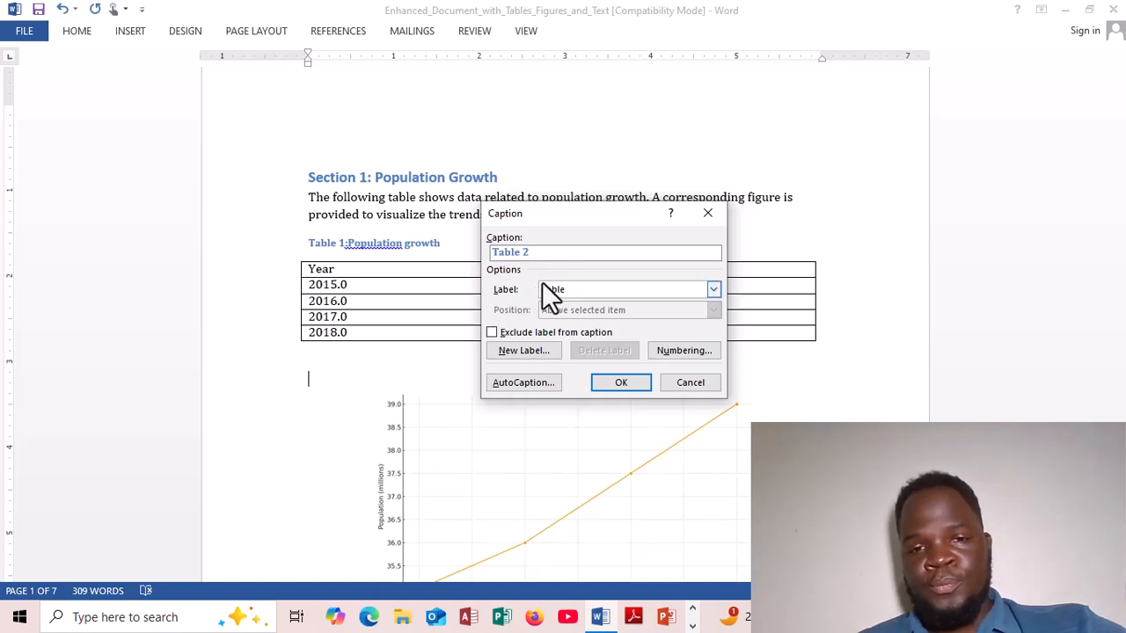
pyautogui.click(714, 292)
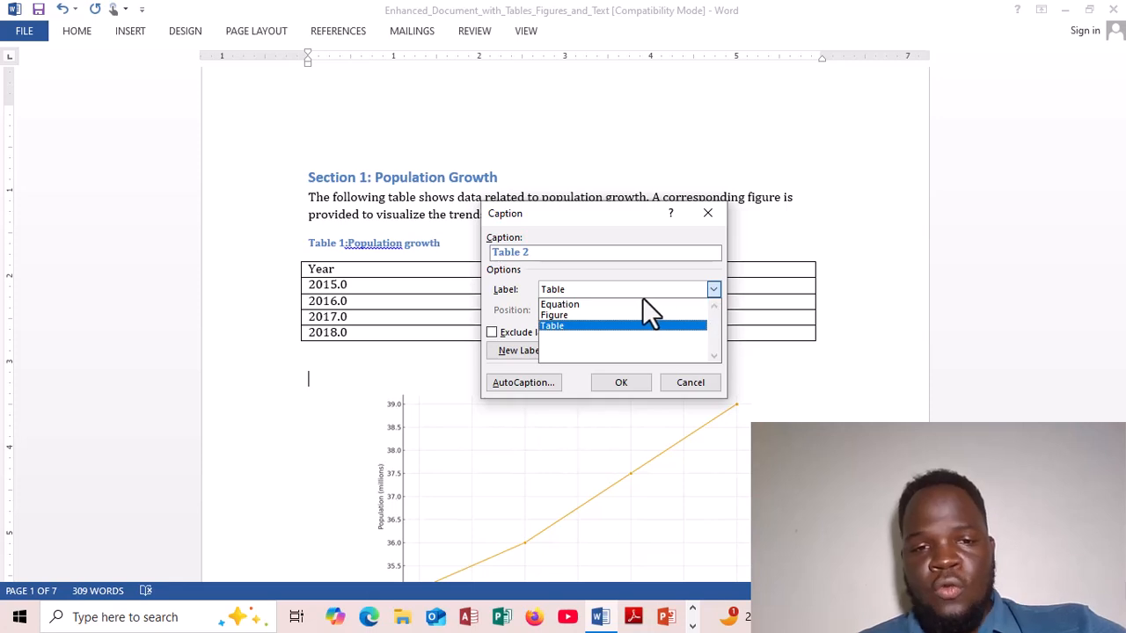
pyautogui.click(612, 317)
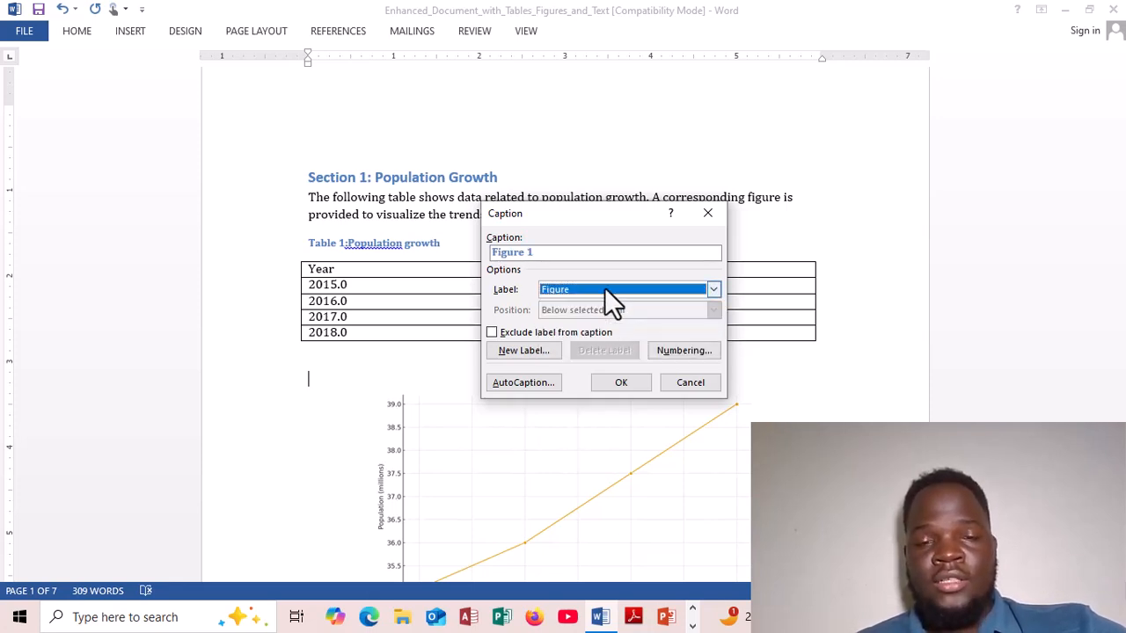
pyautogui.click(618, 251)
pyautogui.press('BackSpace')
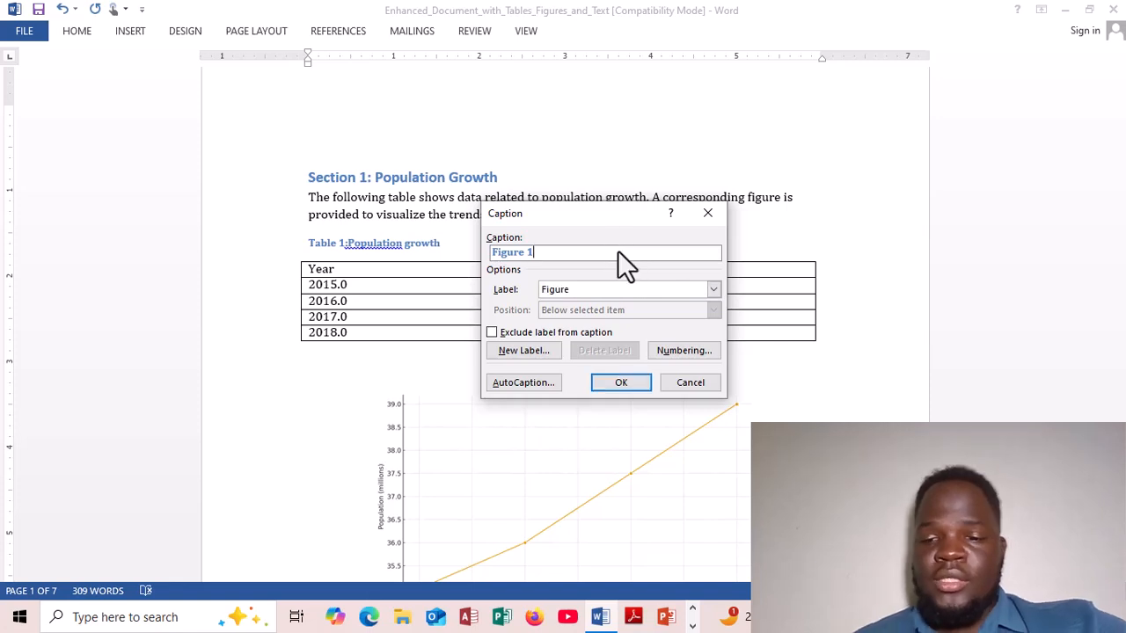
pyautogui.write(':')
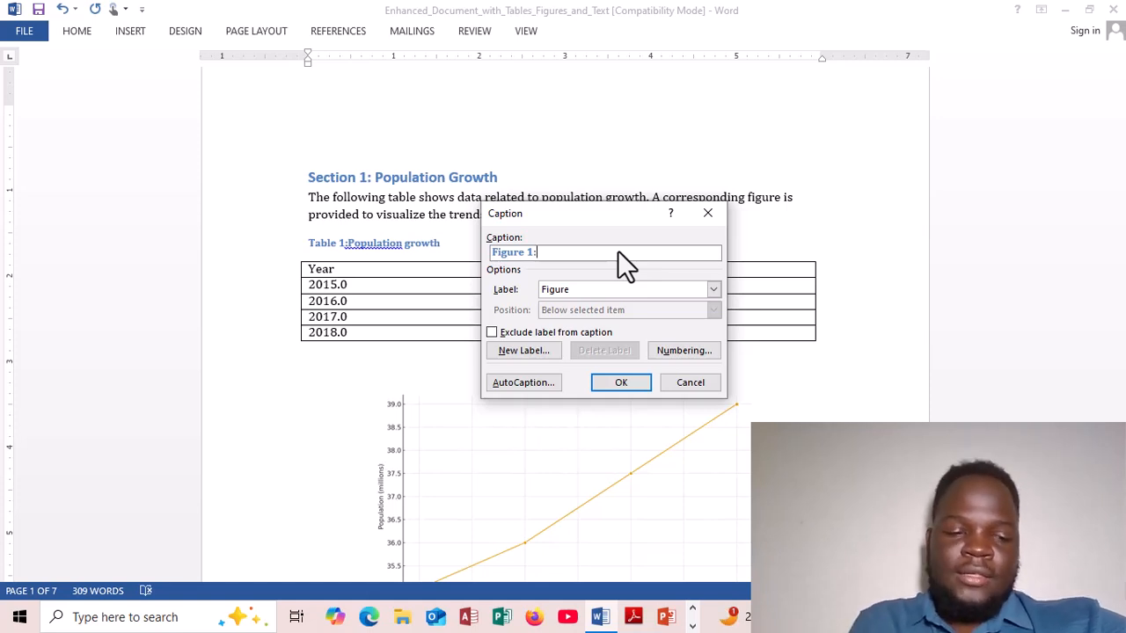
pyautogui.write('P')
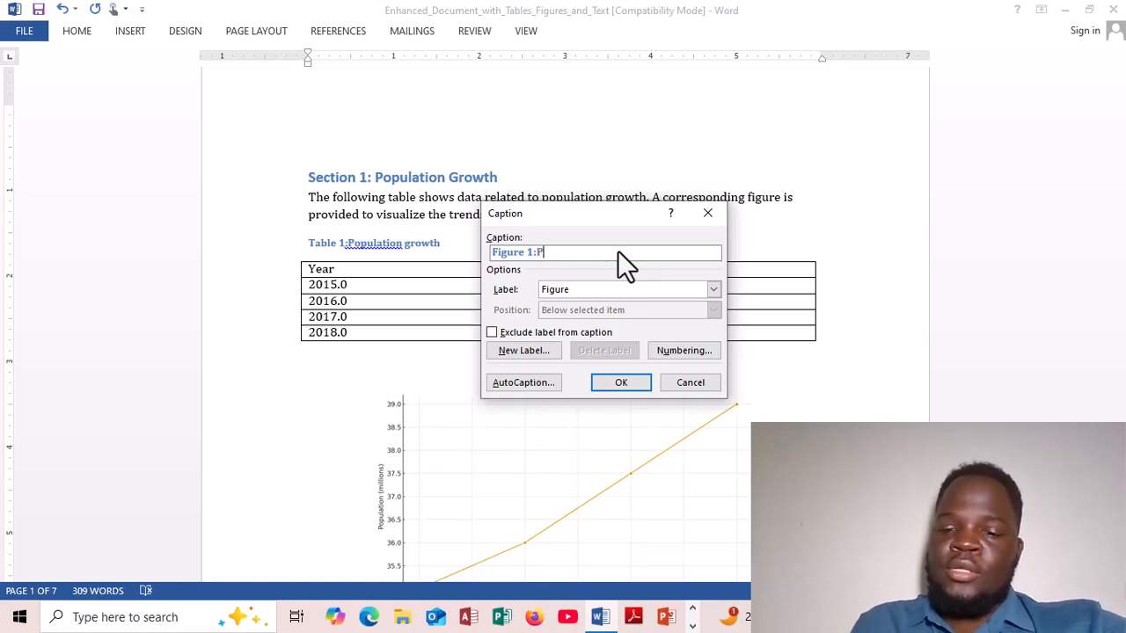
pyautogui.write('opula')
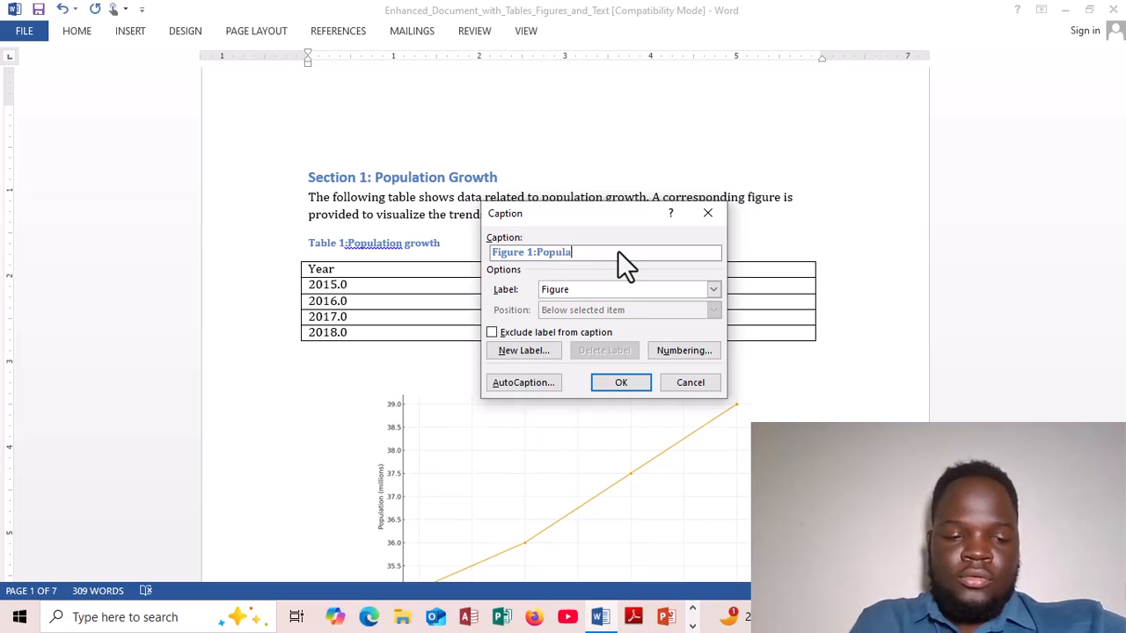
pyautogui.write('tion grow')
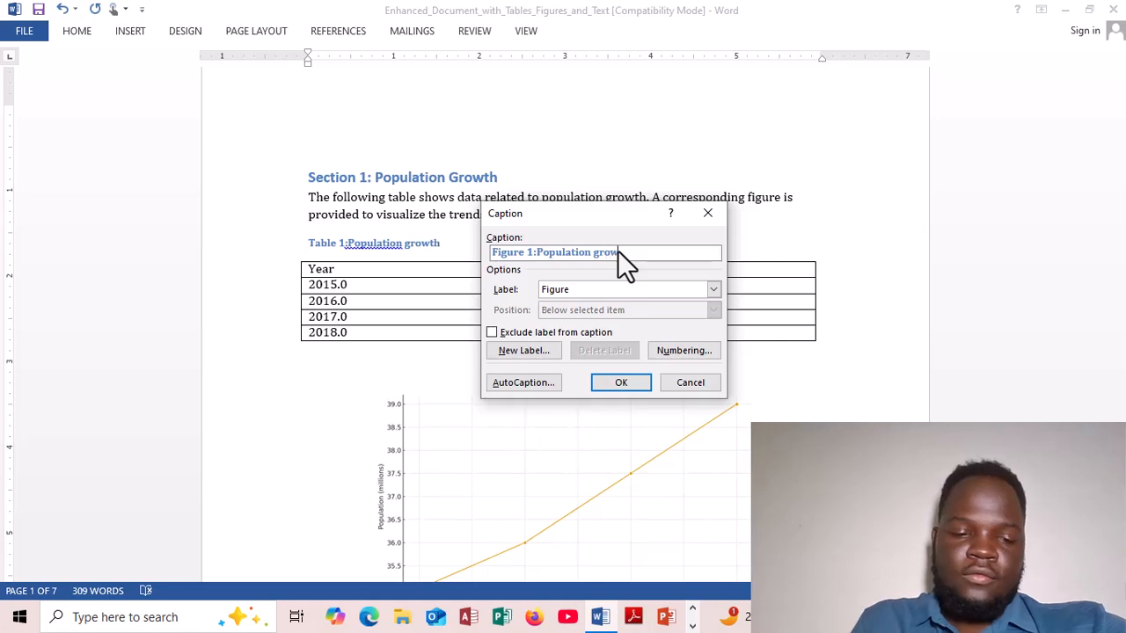
pyautogui.write('th curve')
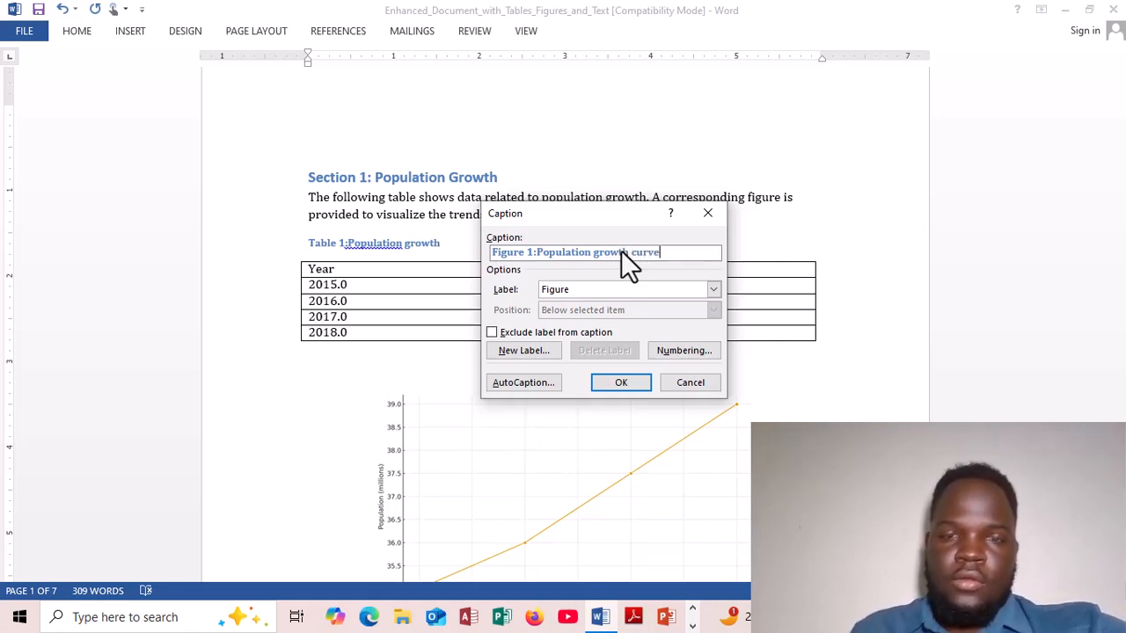
pyautogui.click(615, 383)
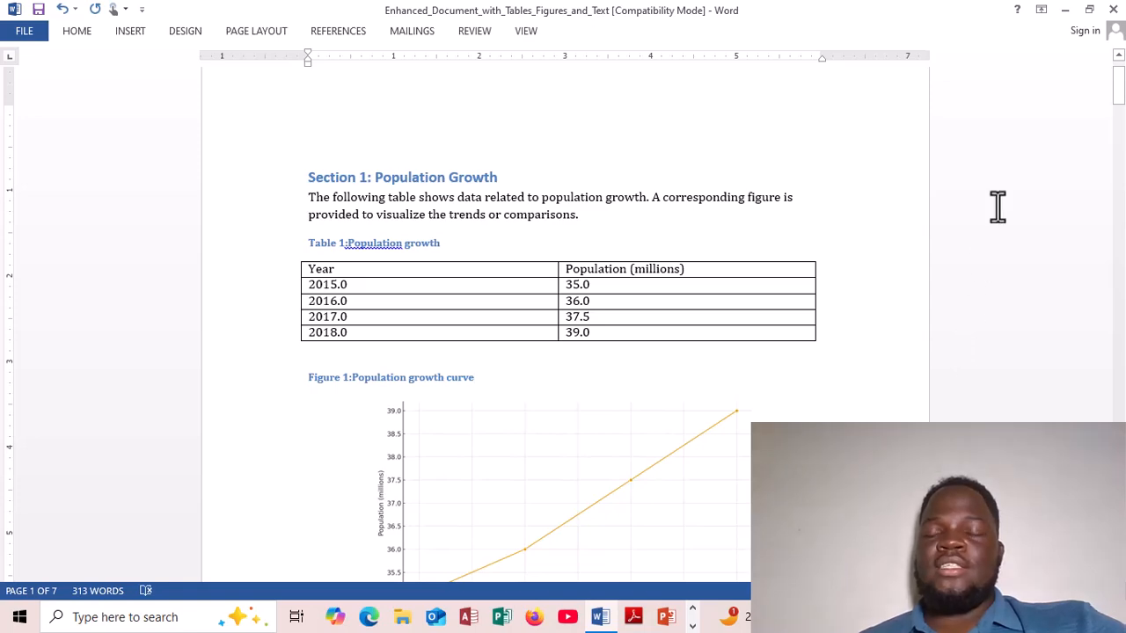
# Insert the caption "Table 2:Hospital admissions" with the Table label directly below the Section 2 table
pyautogui.press('Down')
pyautogui.press('Down')
pyautogui.press('Down')
pyautogui.press('Down')
pyautogui.press('Down')
pyautogui.press('Down')
pyautogui.press('Down')
pyautogui.press('Down')
pyautogui.press('Down')
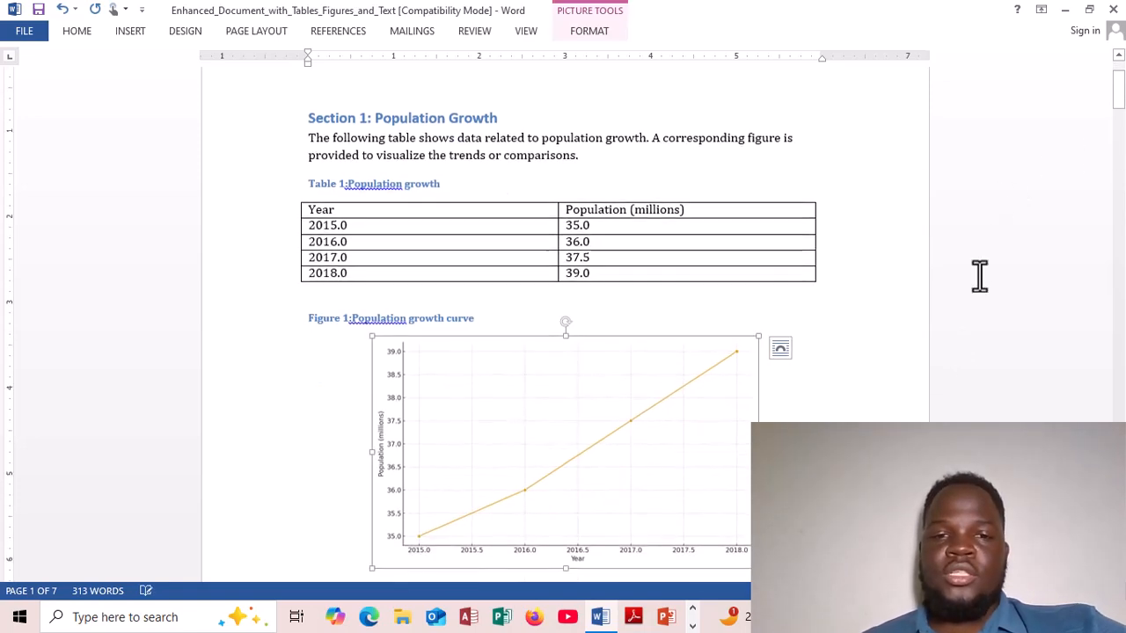
pyautogui.press('Down')
pyautogui.press('Down')
pyautogui.press('Down')
pyautogui.press('Down')
pyautogui.press('Down')
pyautogui.press('Down')
pyautogui.press('Down')
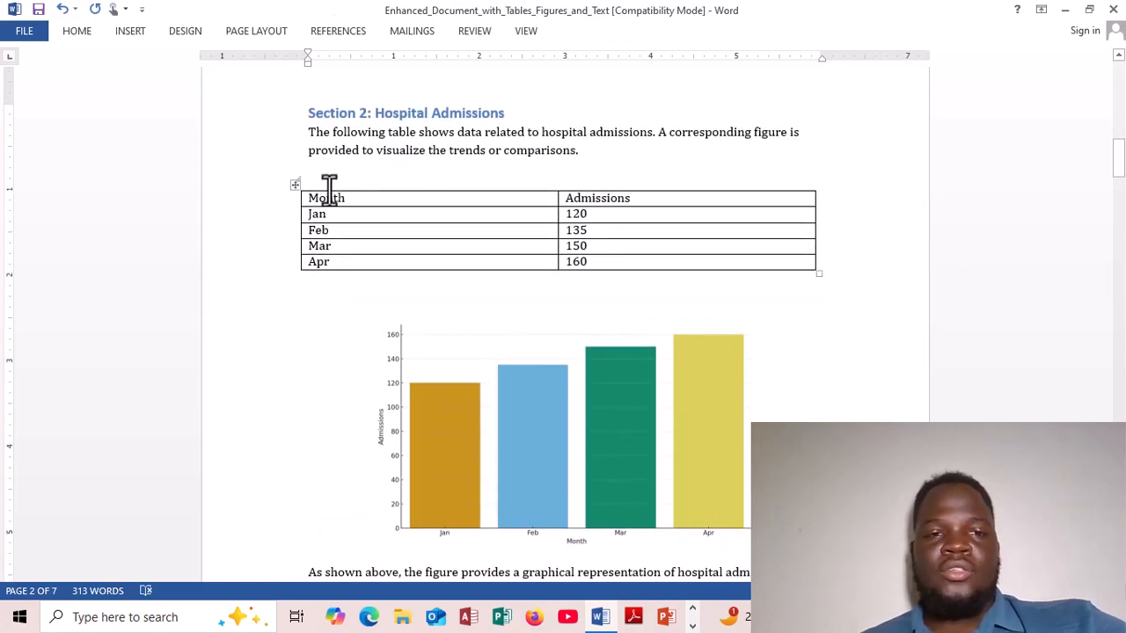
pyautogui.click(327, 284)
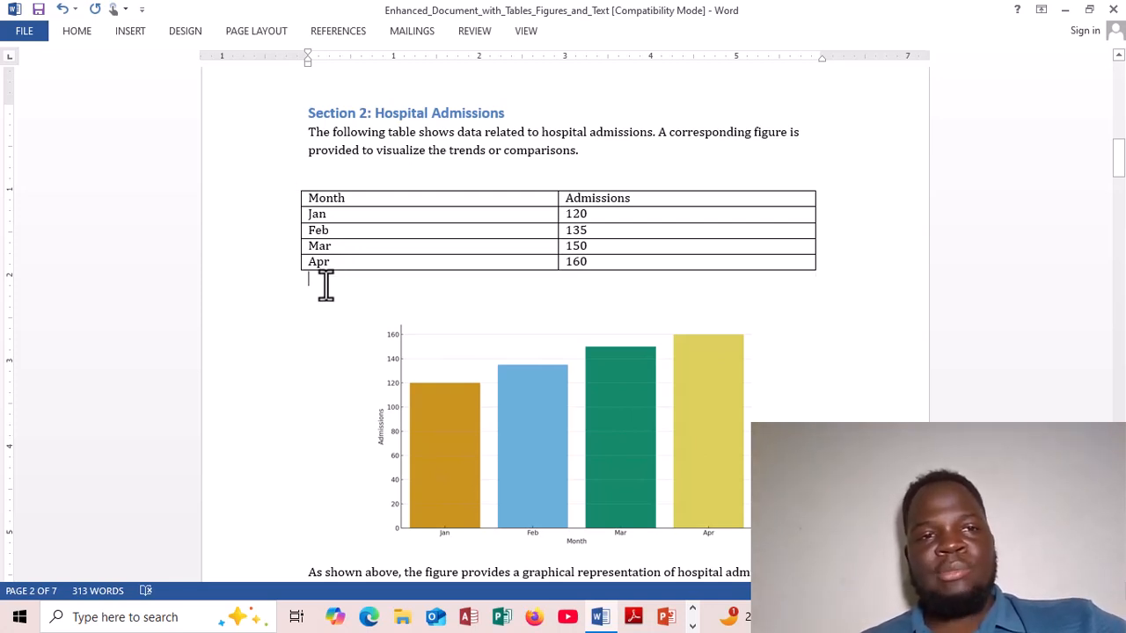
pyautogui.click(338, 32)
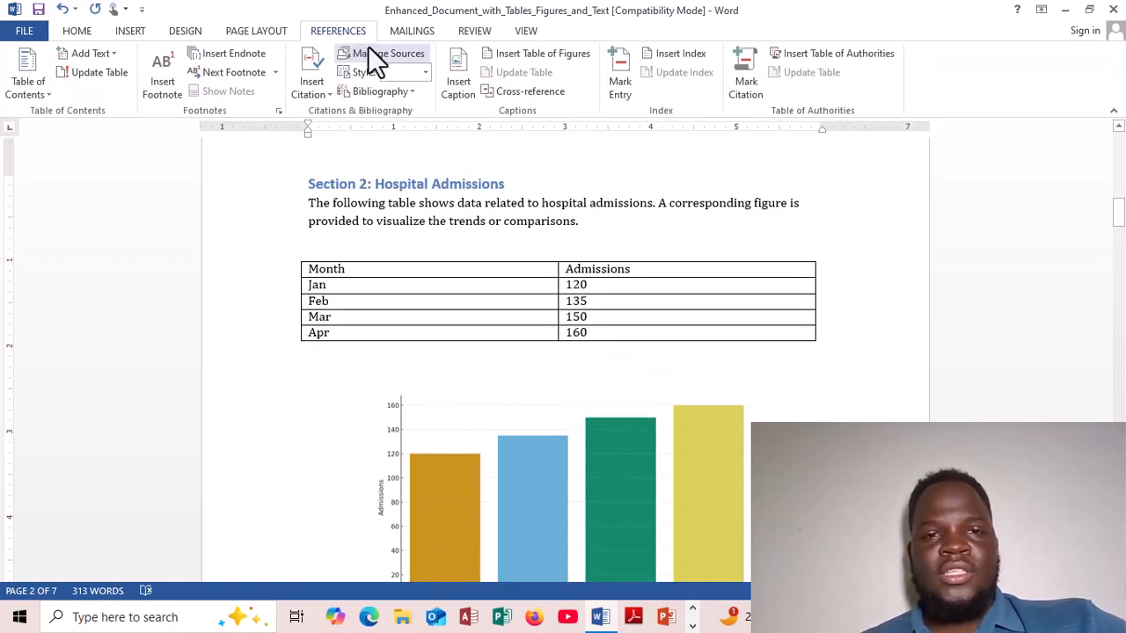
pyautogui.click(452, 76)
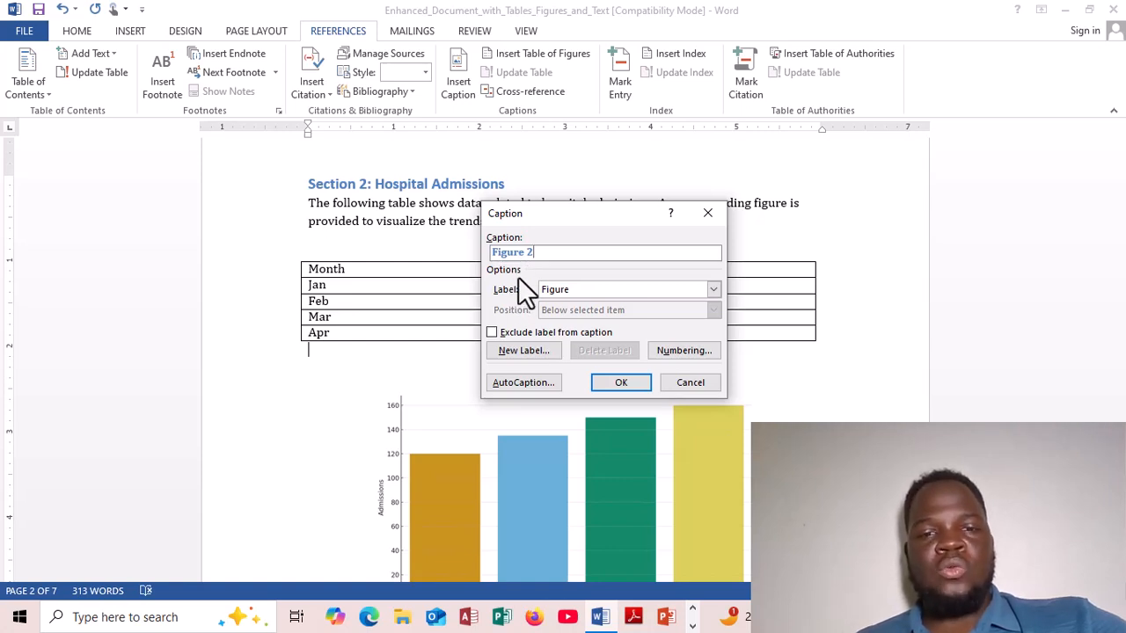
pyautogui.click(711, 292)
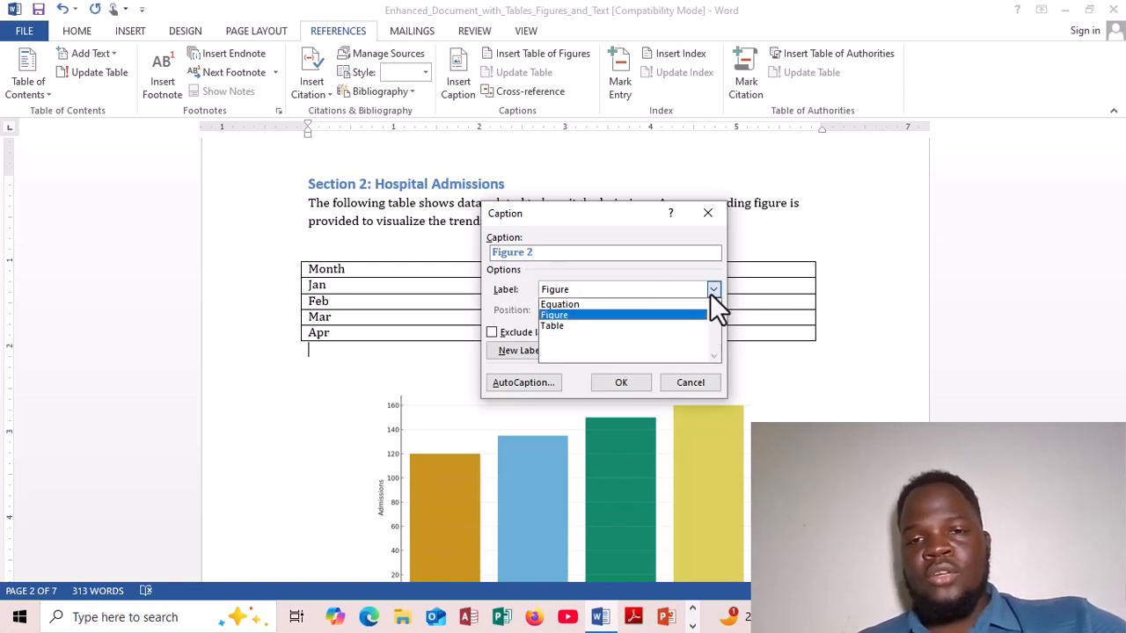
pyautogui.click(582, 325)
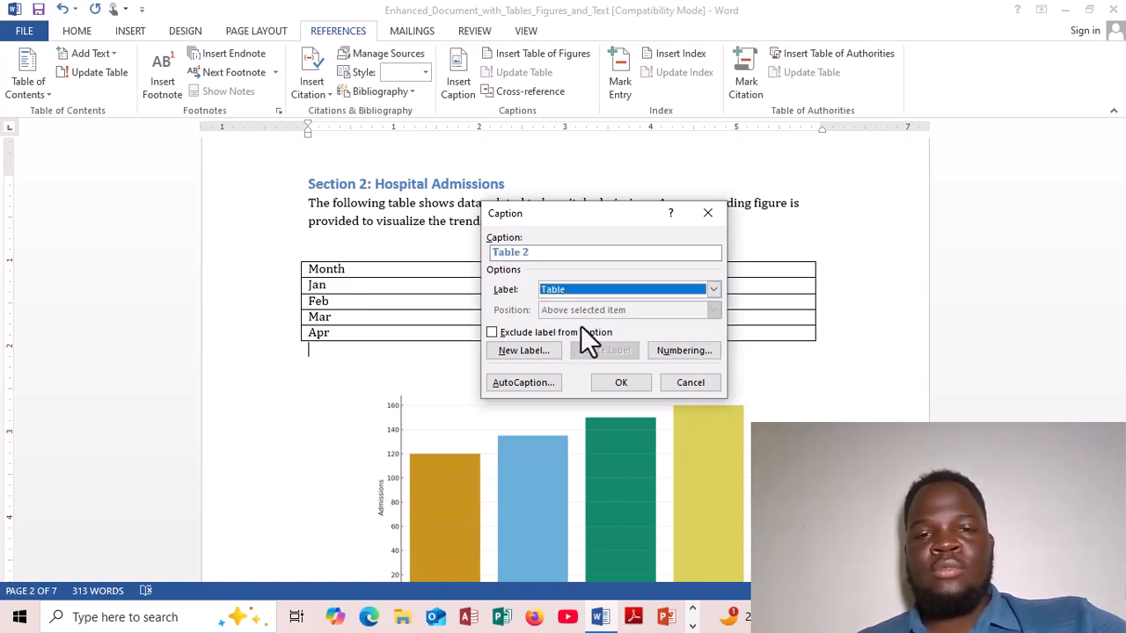
pyautogui.click(555, 253)
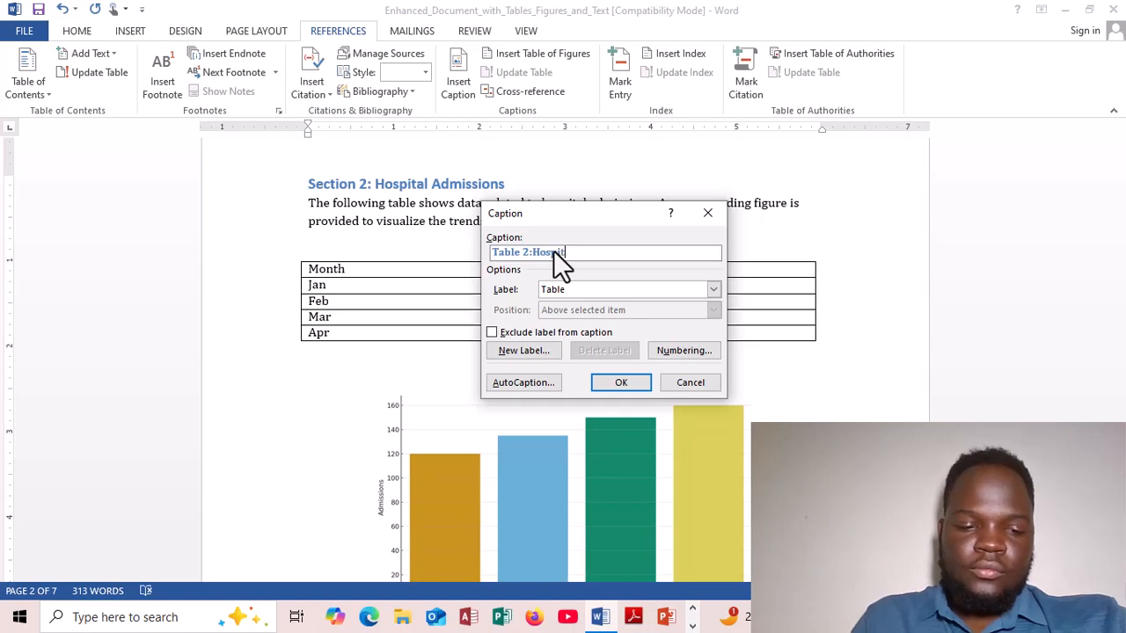
pyautogui.write('missions')
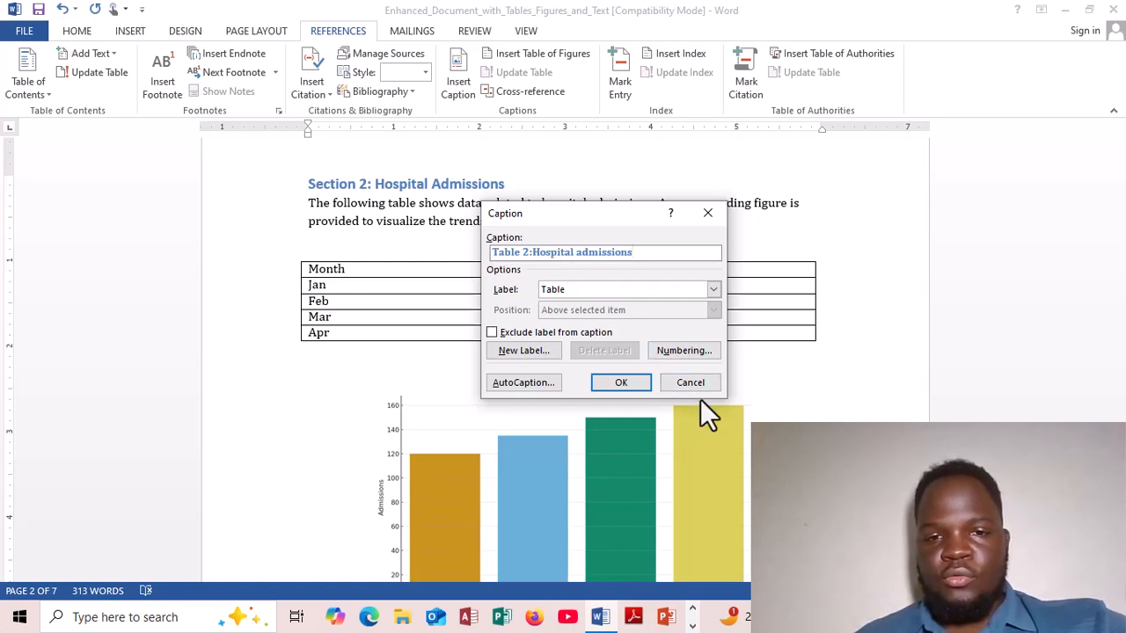
pyautogui.click(635, 384)
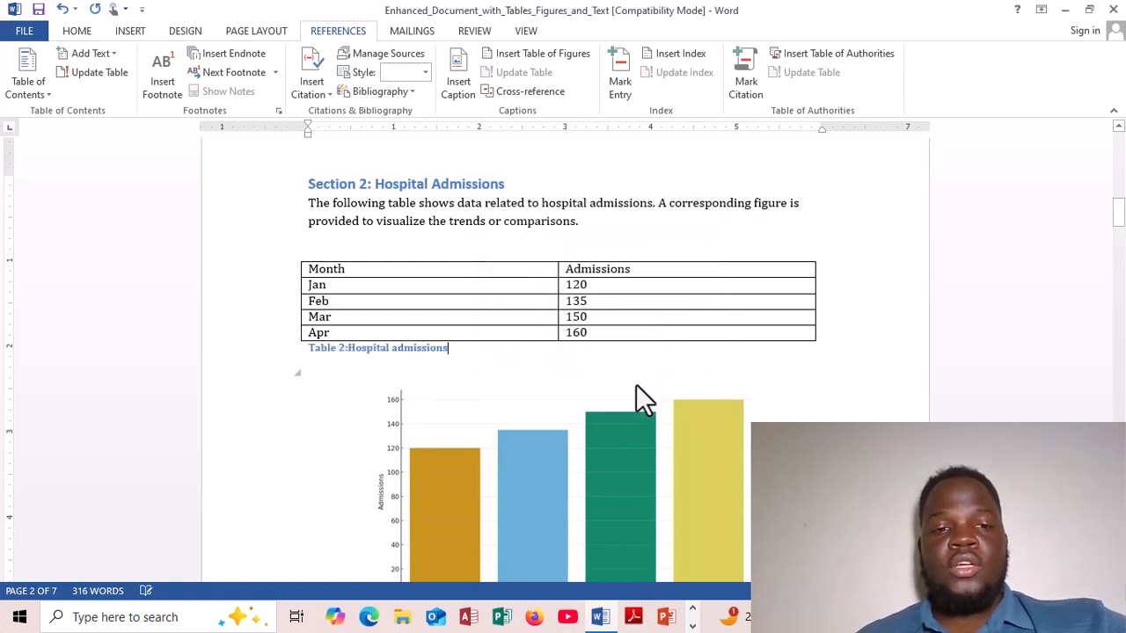
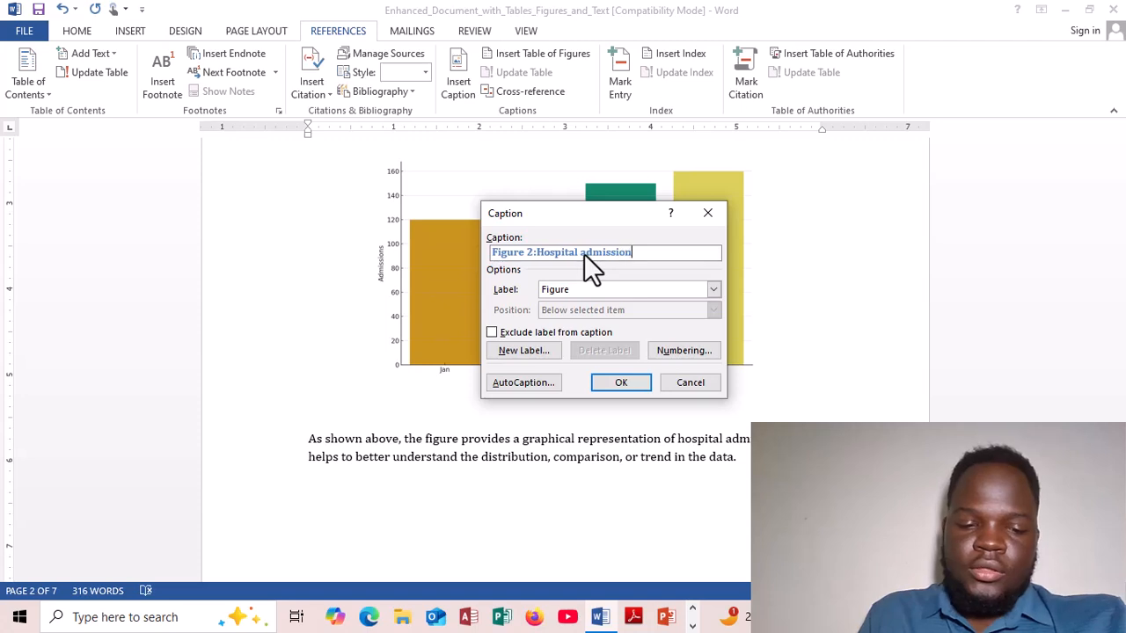
# Insert the caption "Figure 2:Hospital admissions" with the Figure label below the hospital admissions bar chart
pyautogui.click(618, 383)
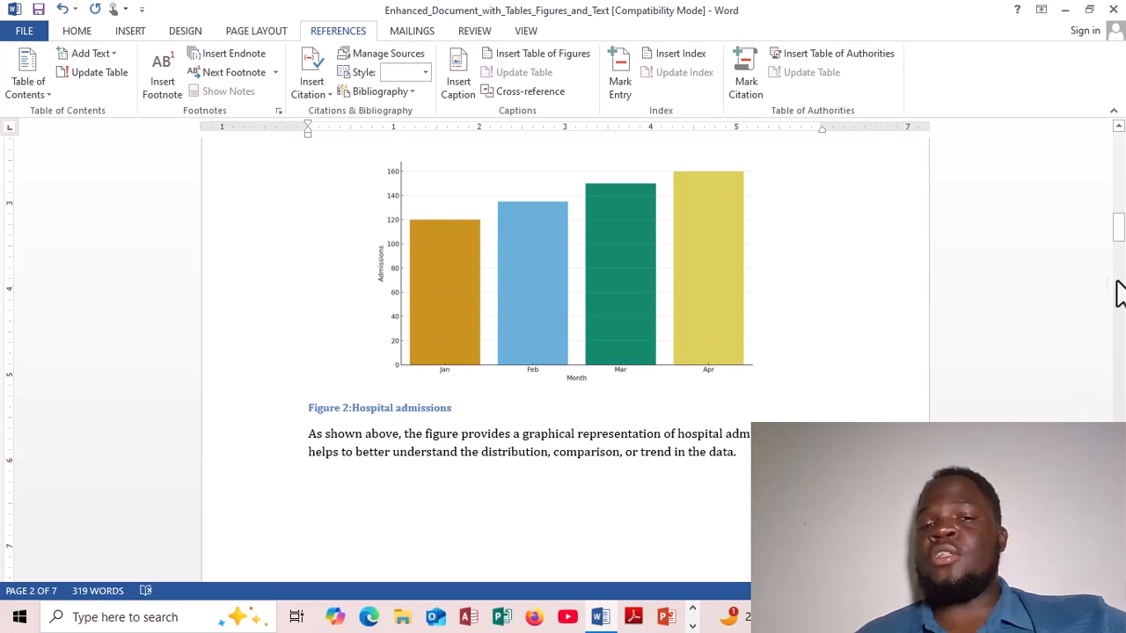
# Insert the caption "Table 3:Student grades" with the Table label on the empty line above the Section 3 table
pyautogui.moveTo(1123, 253); pyautogui.dragTo(1122, 300)
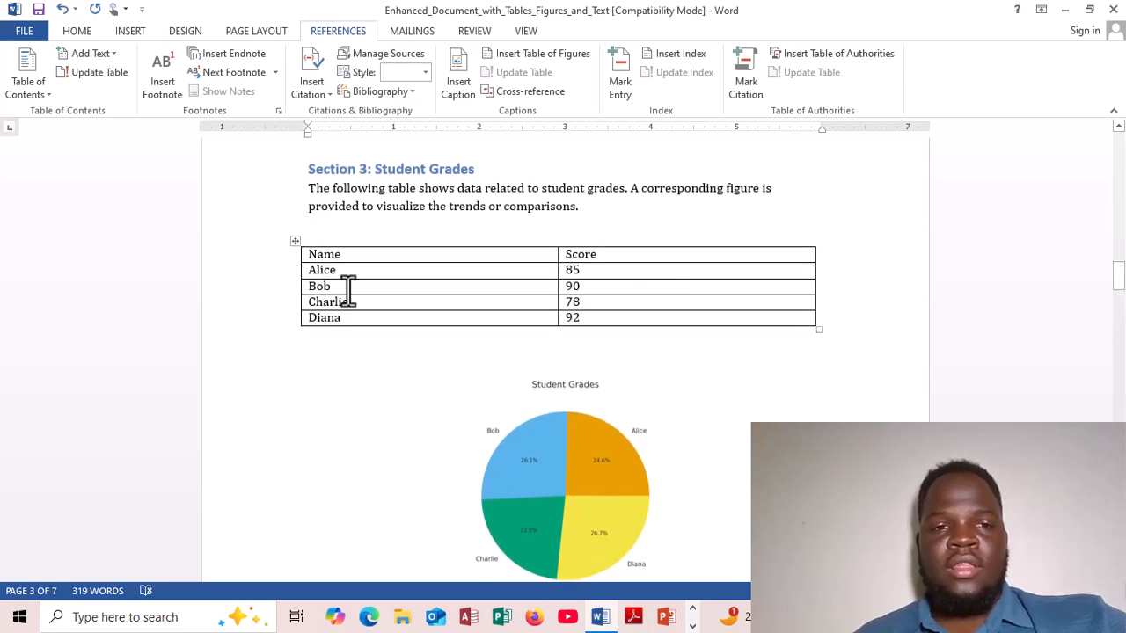
pyautogui.click(334, 236)
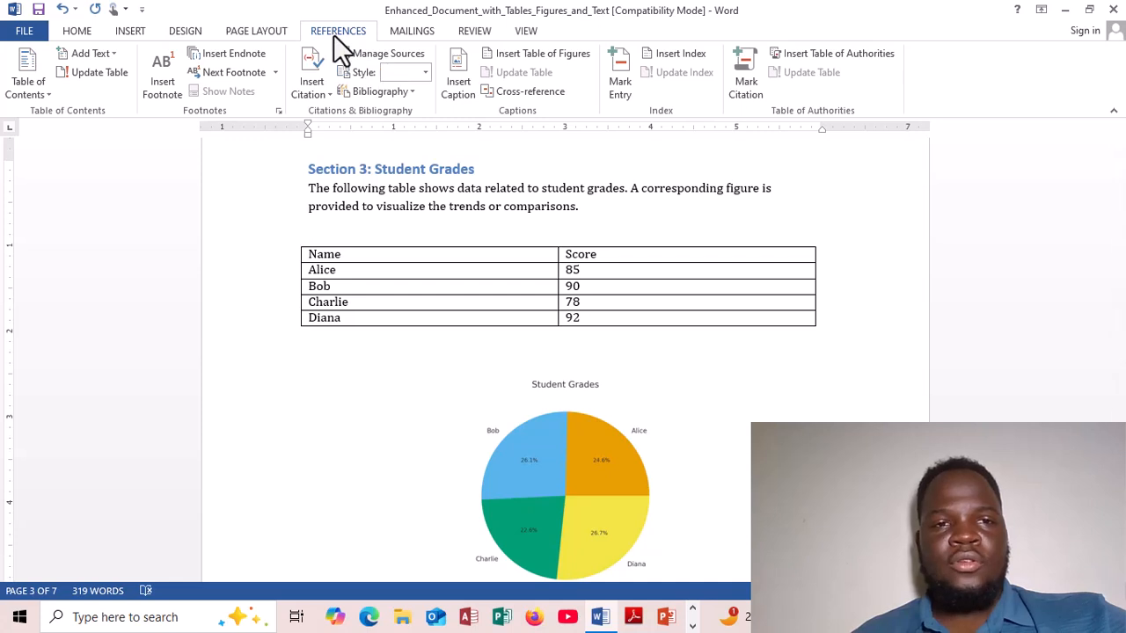
pyautogui.click(448, 85)
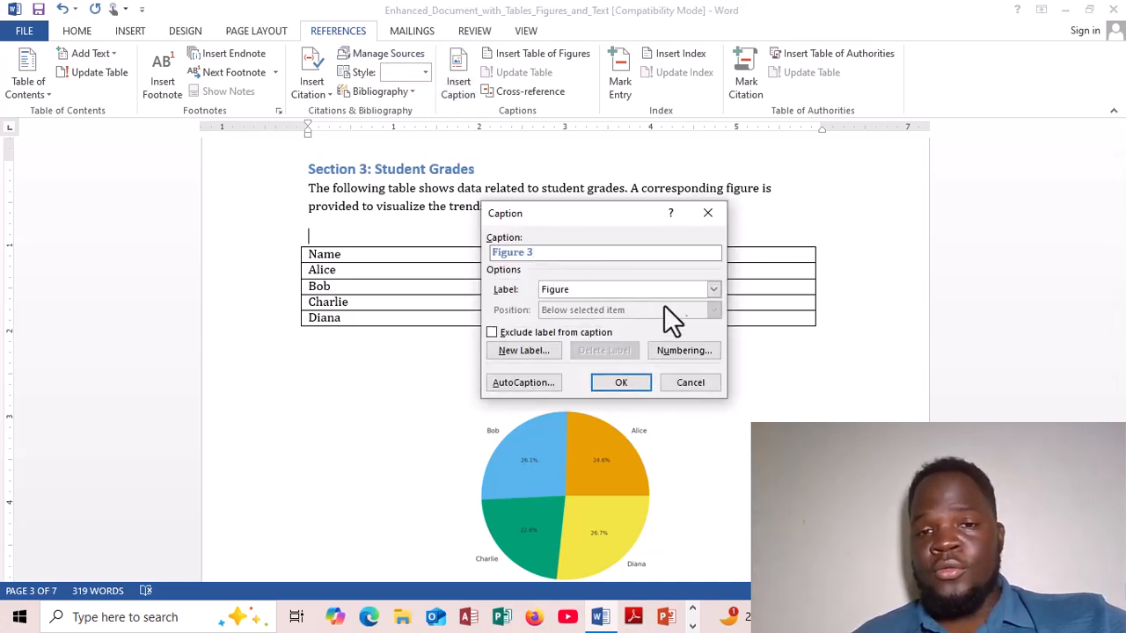
pyautogui.click(713, 290)
pyautogui.click(554, 331)
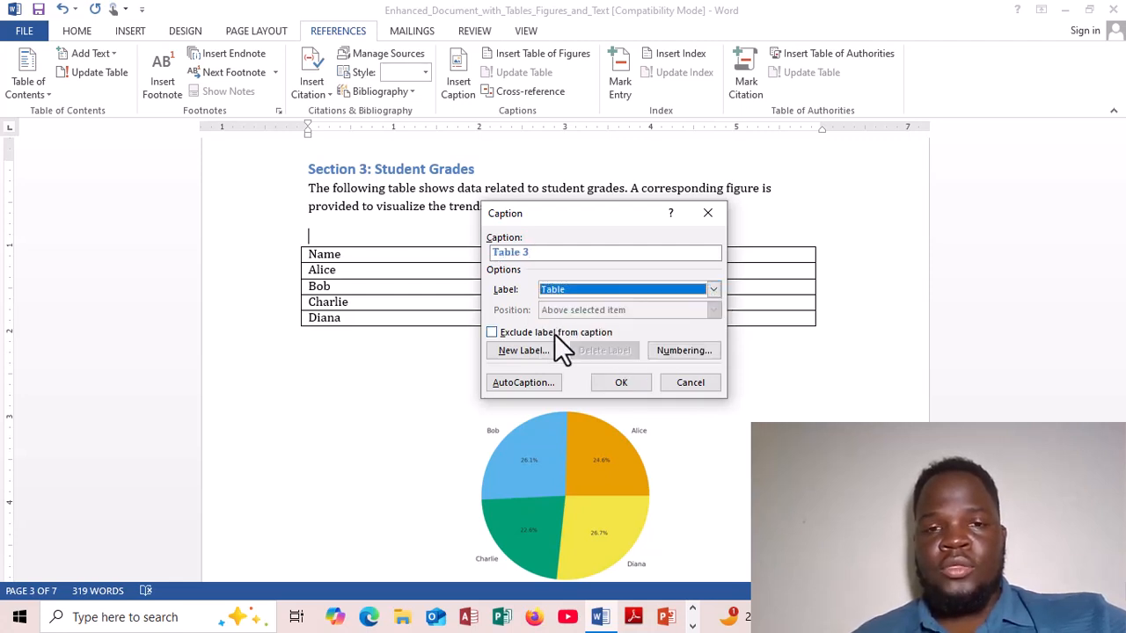
pyautogui.click(573, 255)
pyautogui.write(':')
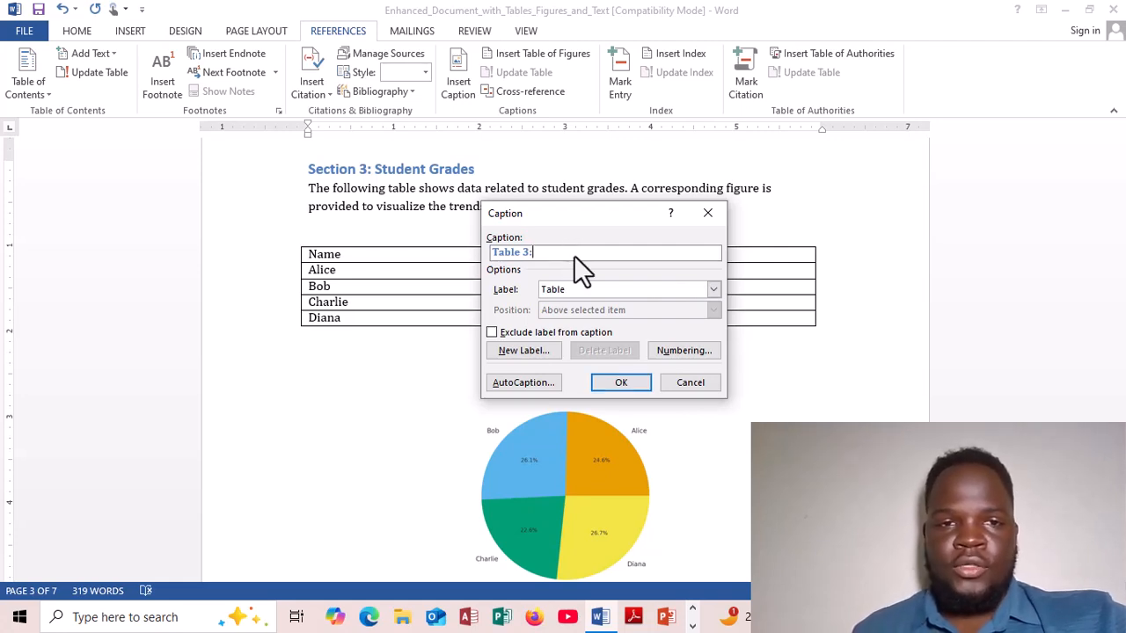
pyautogui.write('S')
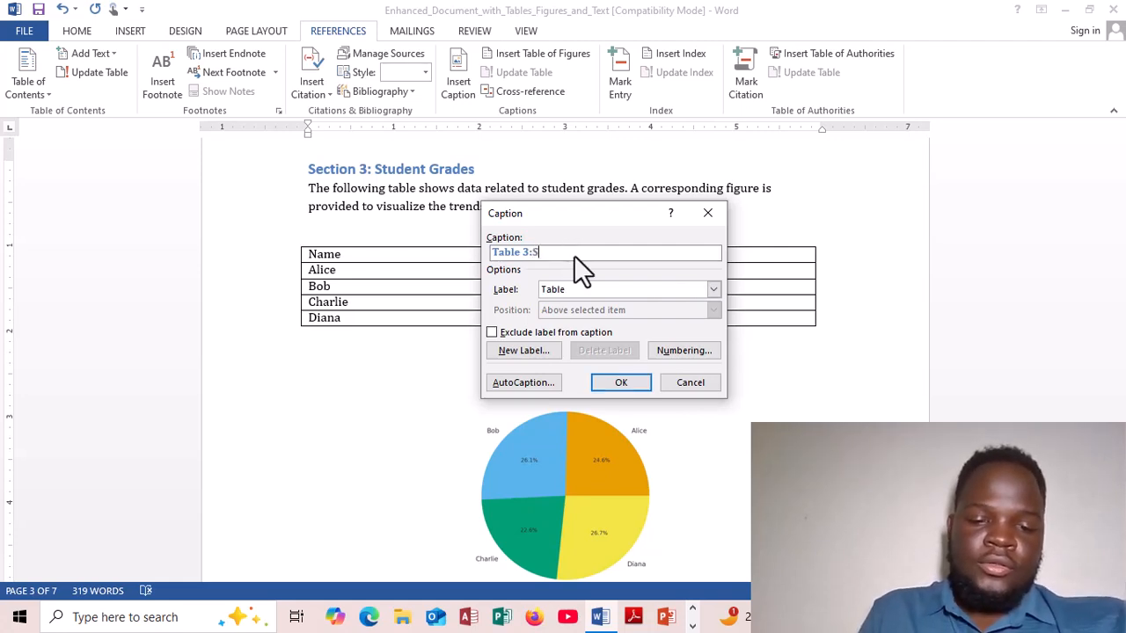
pyautogui.write('tudent grades')
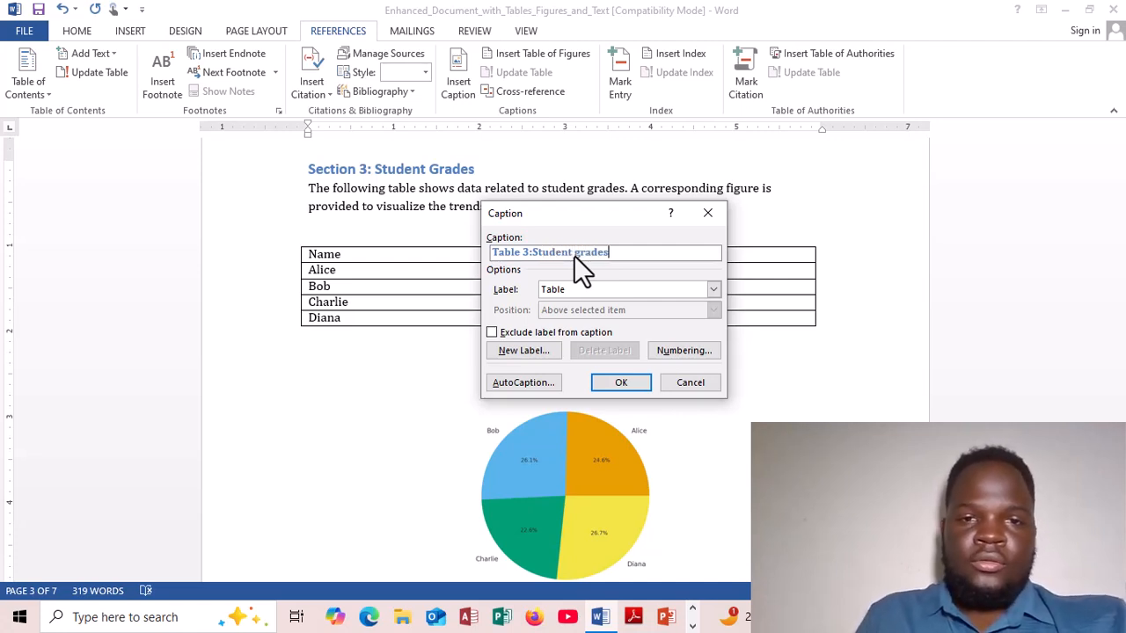
pyautogui.click(609, 382)
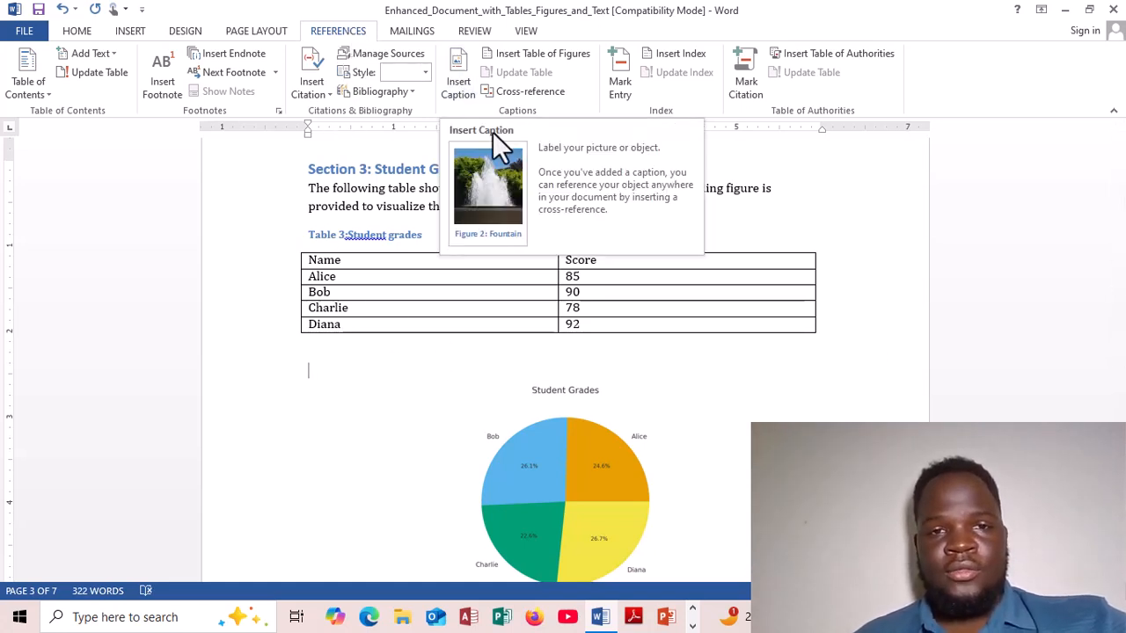
# Insert the caption "Figure 3:Student Grades pie chart" with the Figure label on the empty line above the pie chart
pyautogui.click(466, 82)
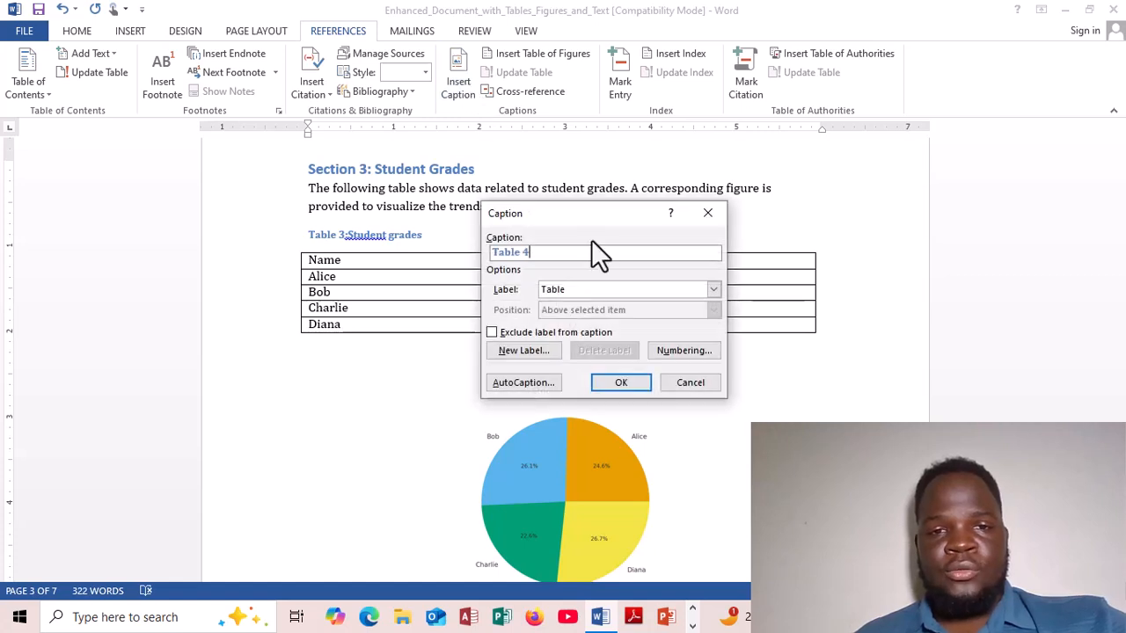
pyautogui.click(714, 290)
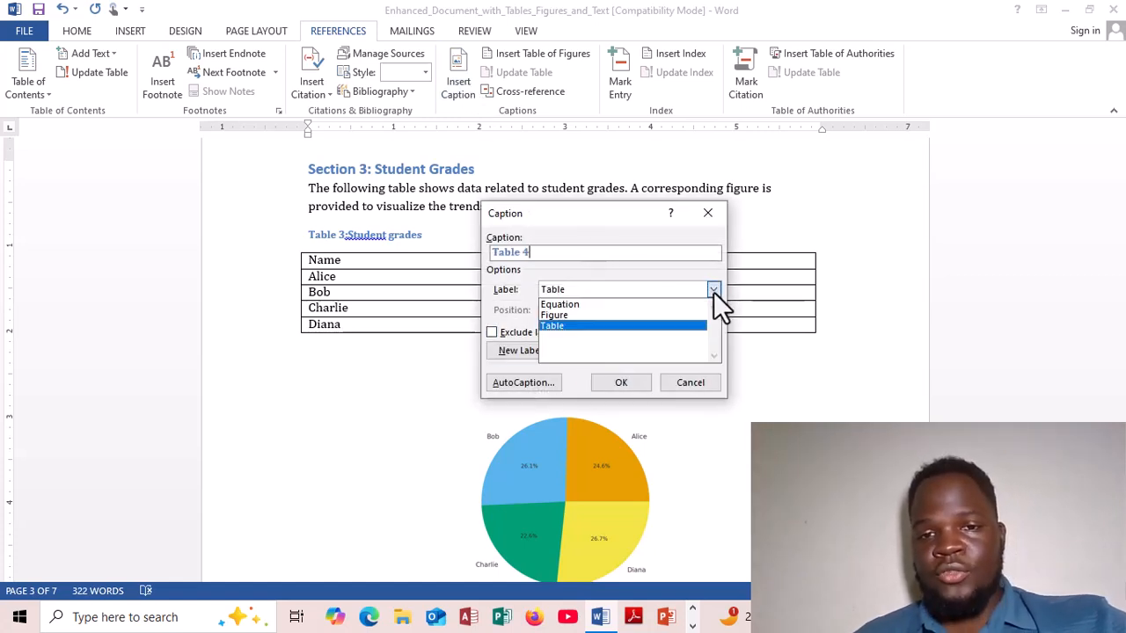
pyautogui.click(552, 315)
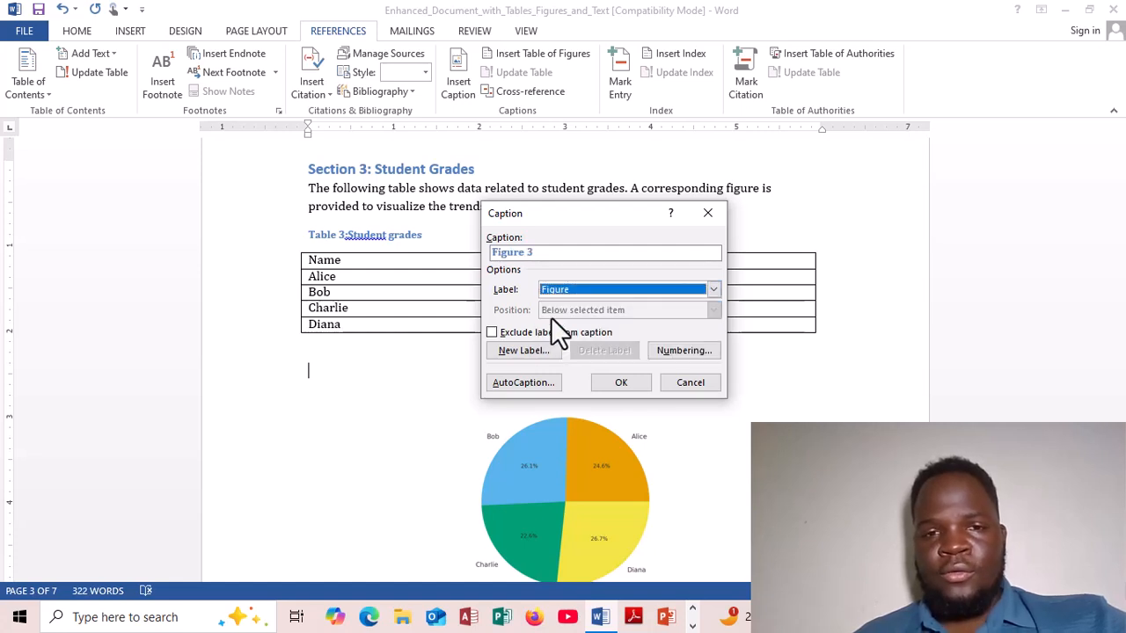
pyautogui.click(579, 252)
pyautogui.write(':')
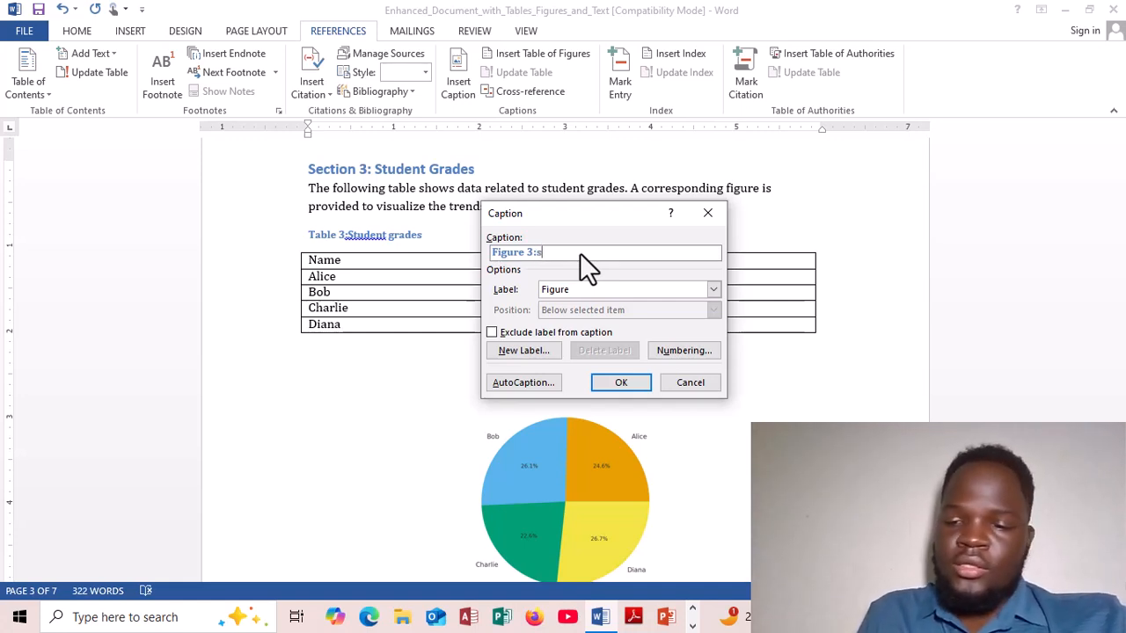
pyautogui.write('Student Gra')
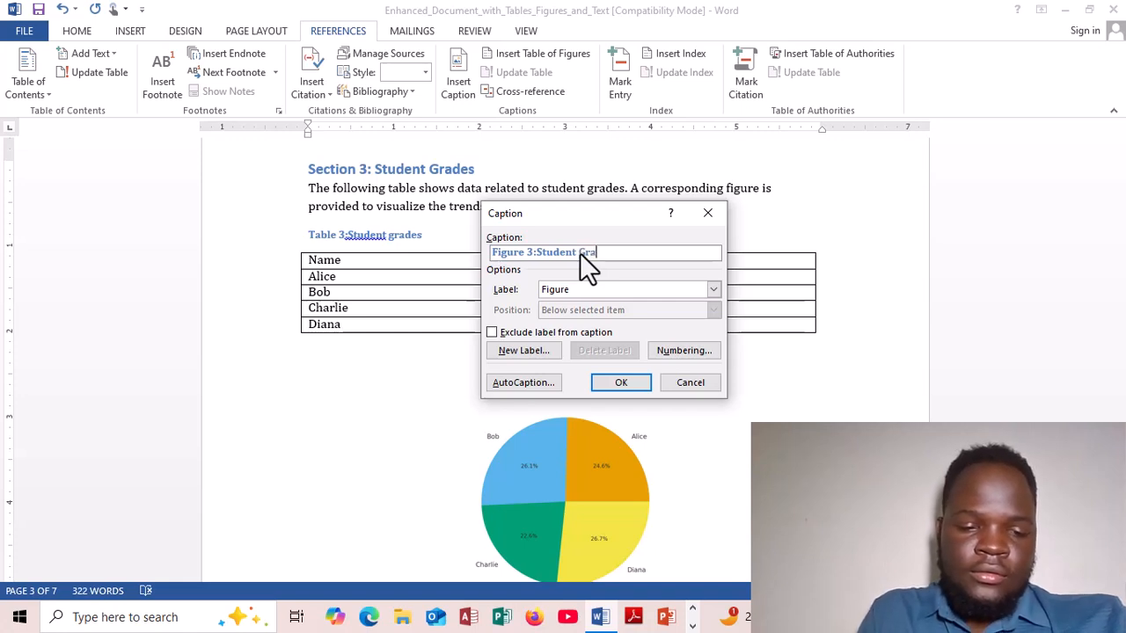
pyautogui.write('des p')
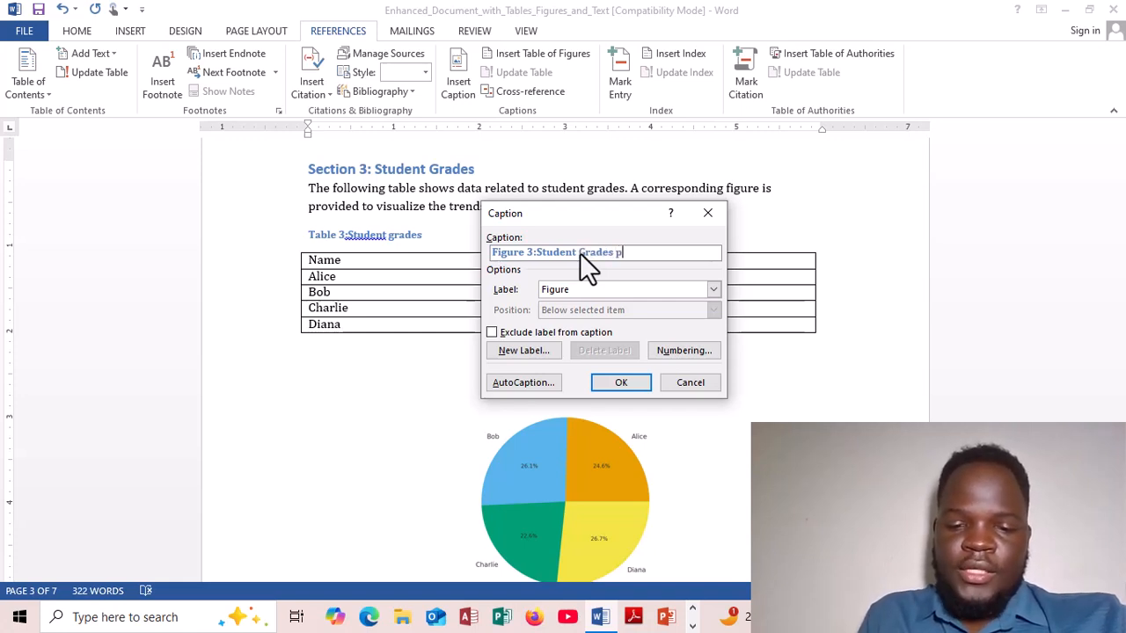
pyautogui.write('ie chart')
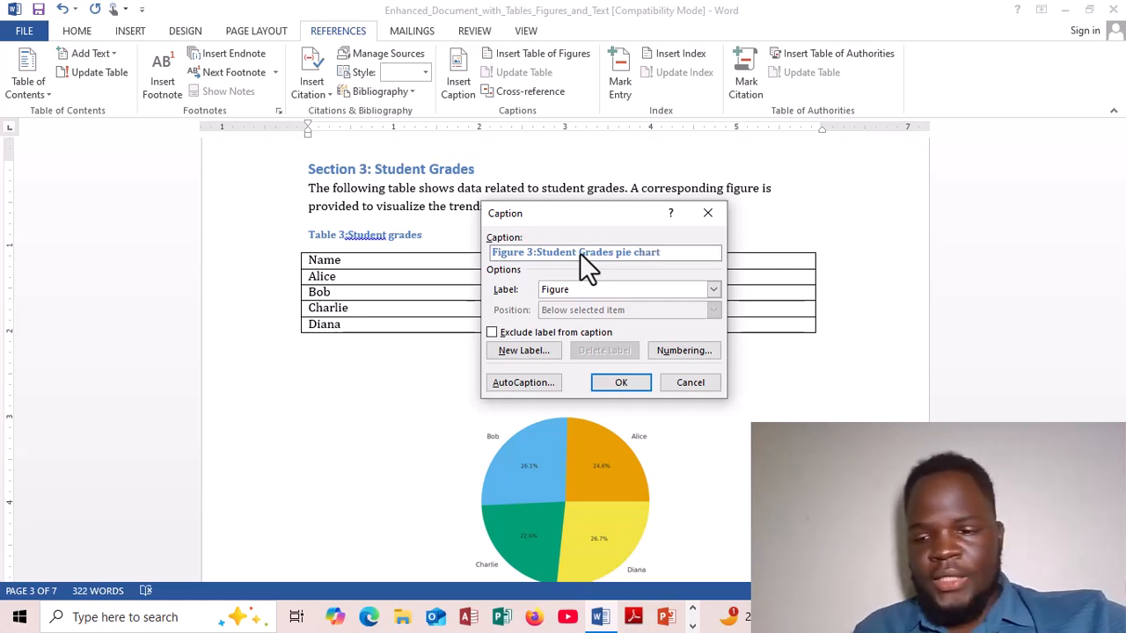
pyautogui.press('Return')
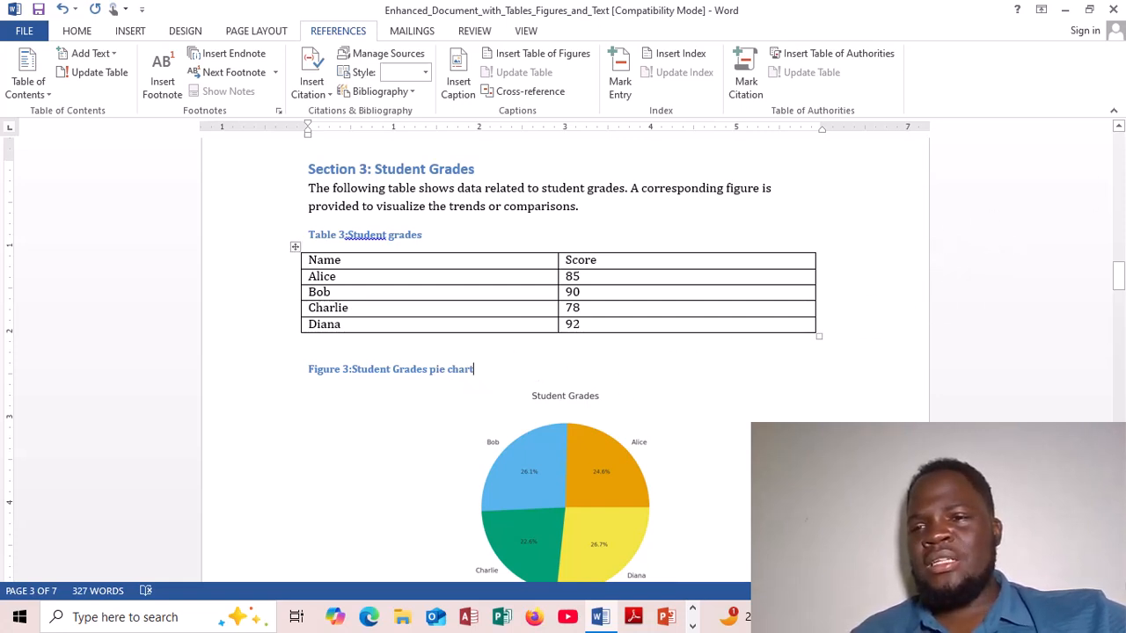
# Insert the caption "Table 4:Product sales" on the empty line above the Section 4 table, using the Table label without excluding it from the caption
pyautogui.click(1117, 279)
pyautogui.moveTo(1117, 280); pyautogui.dragTo(1119, 345)
pyautogui.click(372, 213)
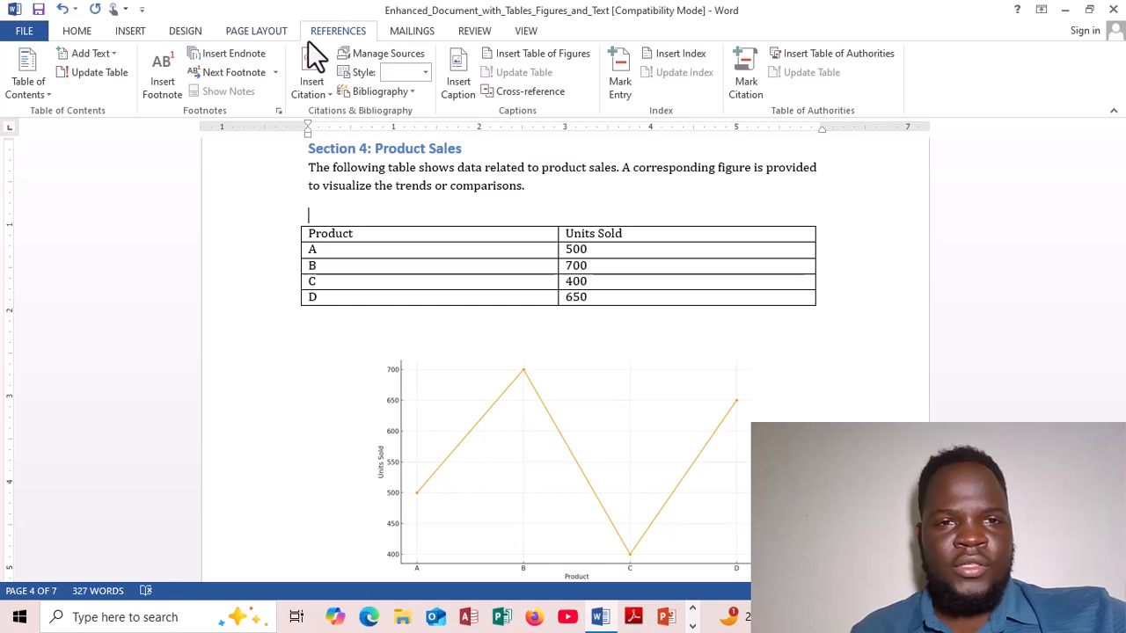
pyautogui.click(452, 74)
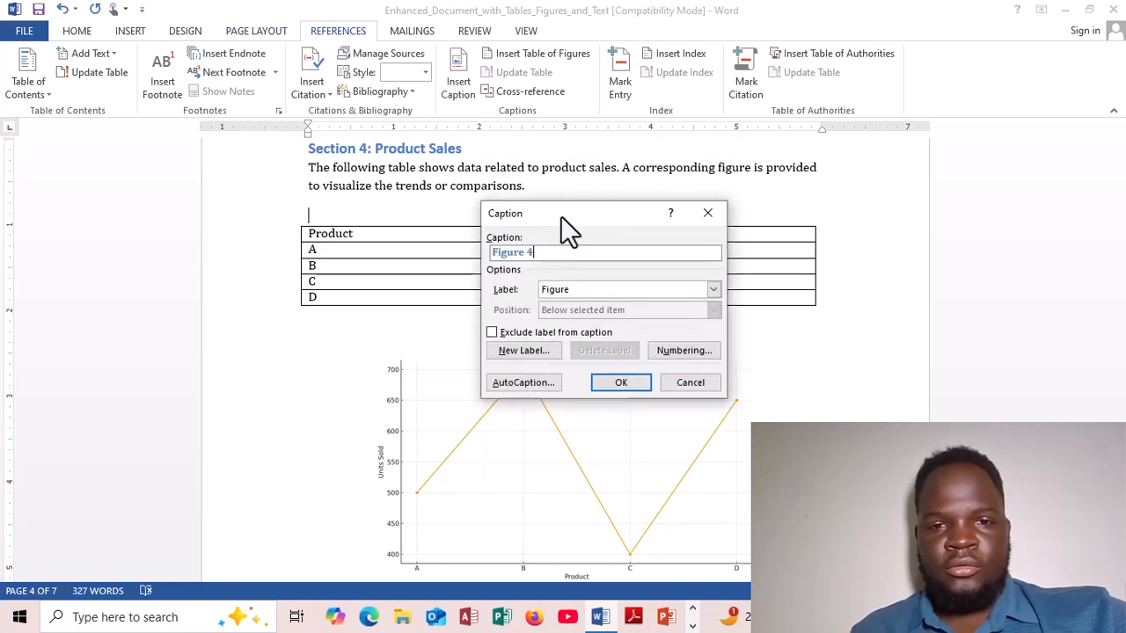
pyautogui.click(709, 294)
pyautogui.click(566, 327)
pyautogui.click(568, 331)
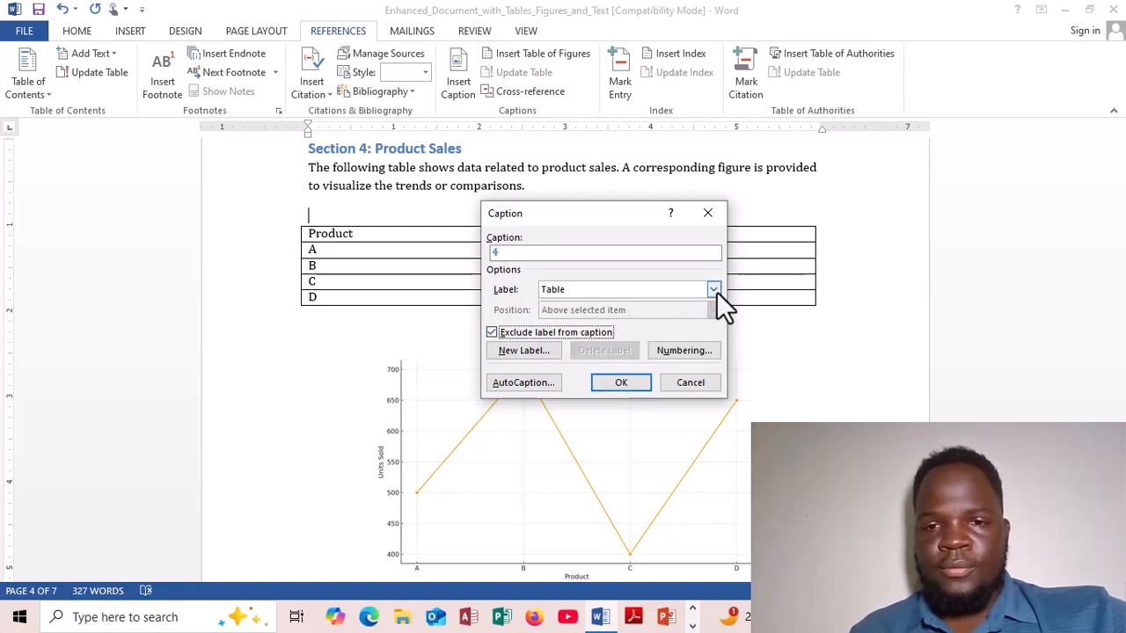
pyautogui.click(716, 291)
pyautogui.click(581, 325)
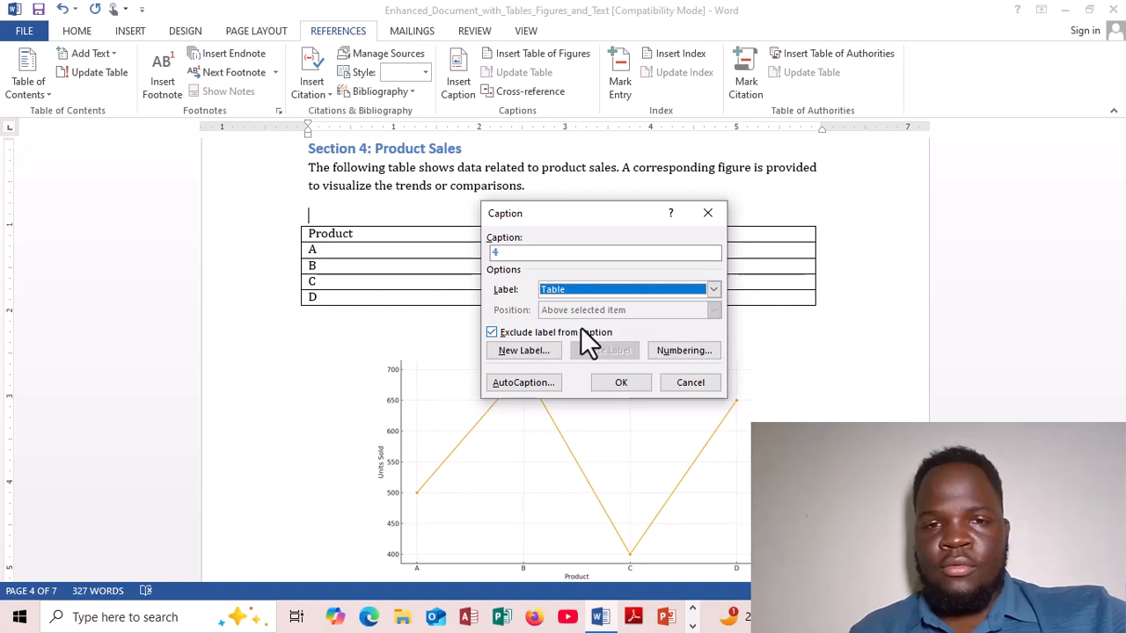
pyautogui.click(527, 252)
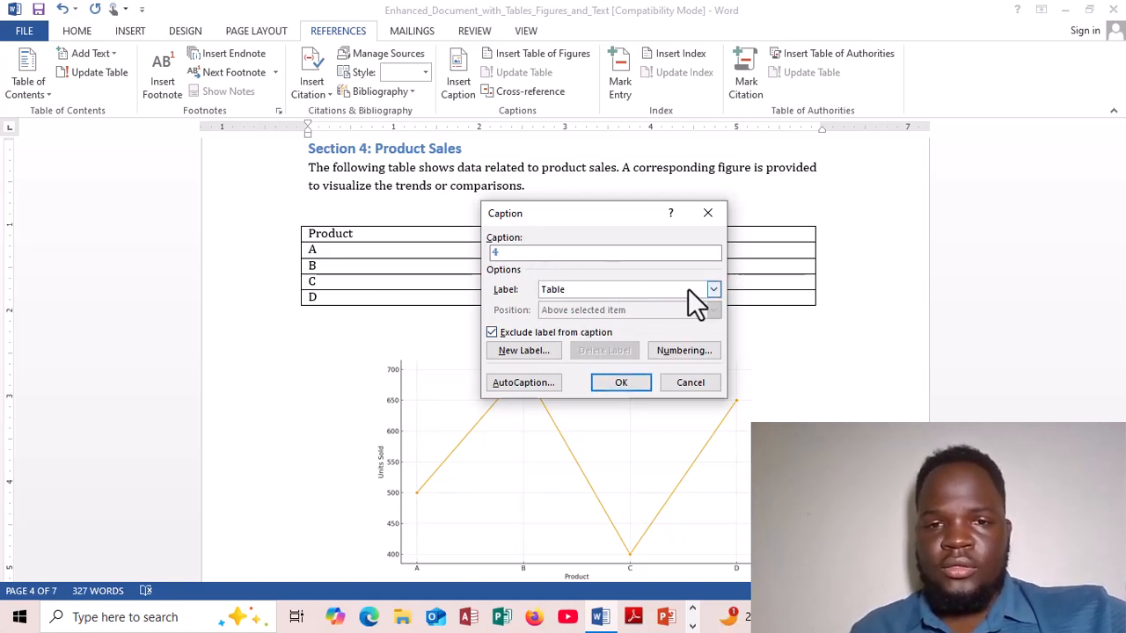
pyautogui.click(713, 291)
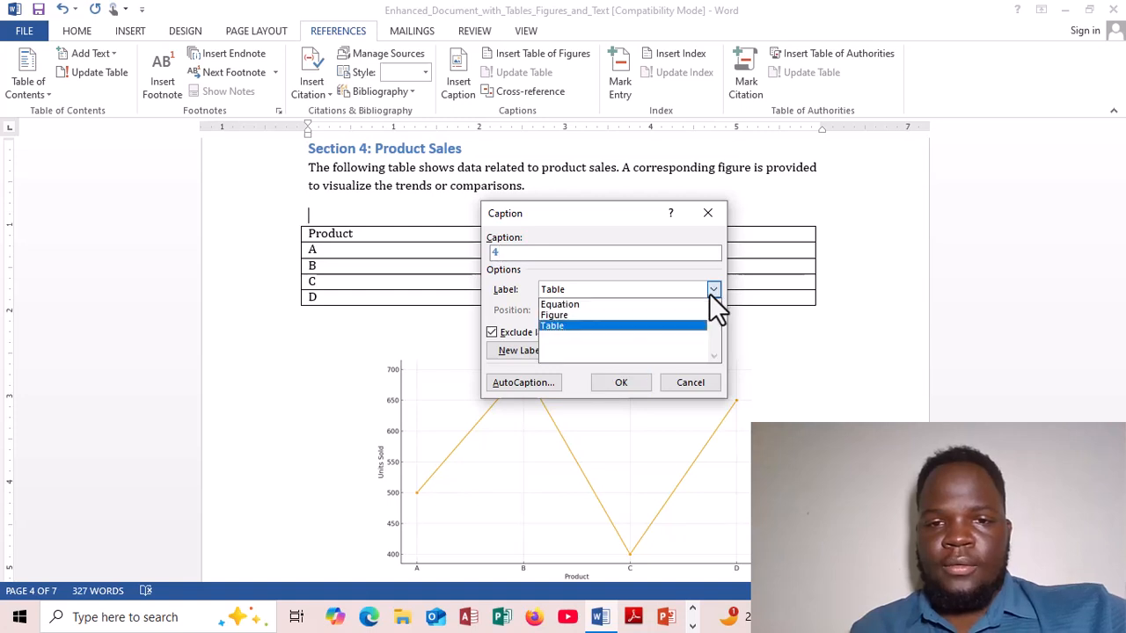
pyautogui.click(600, 315)
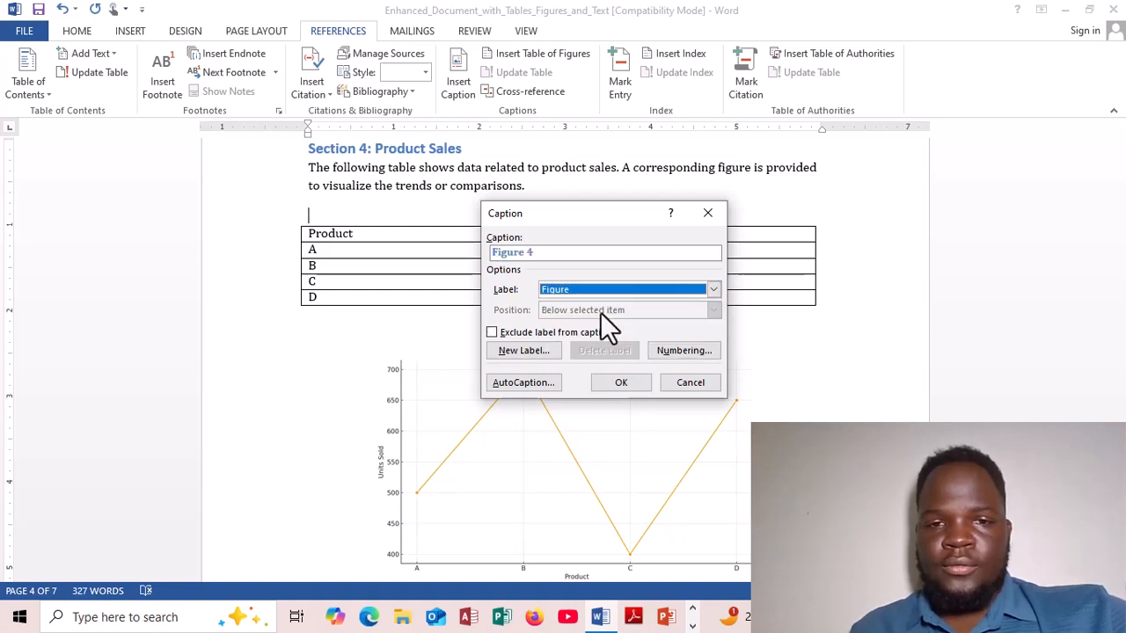
pyautogui.click(713, 291)
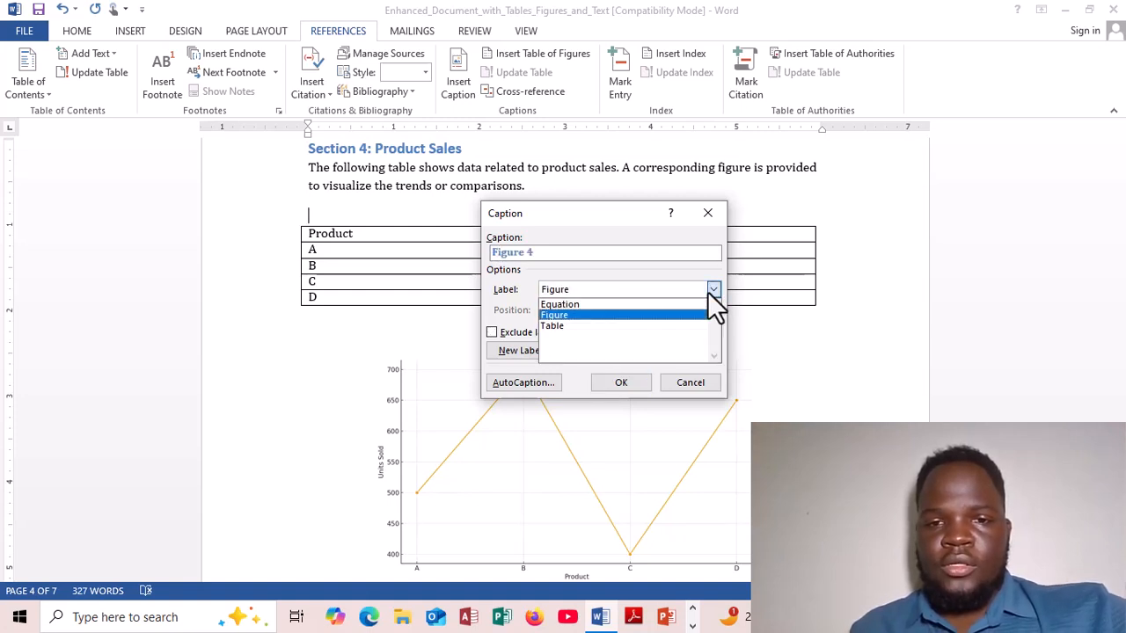
pyautogui.click(560, 327)
pyautogui.click(563, 339)
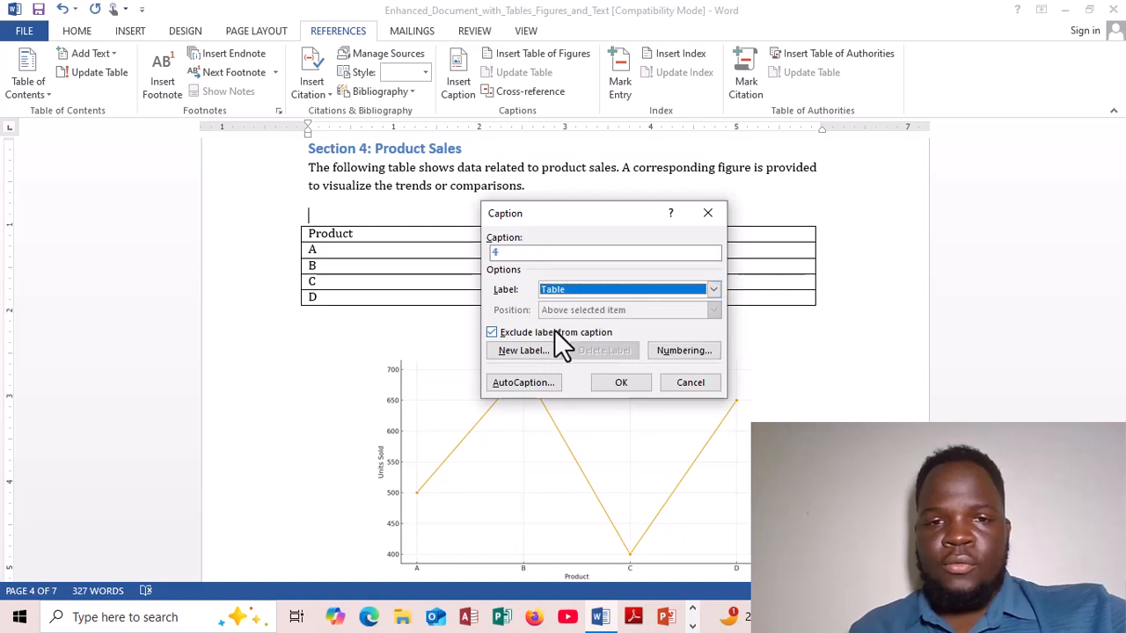
pyautogui.click(495, 332)
pyautogui.click(566, 251)
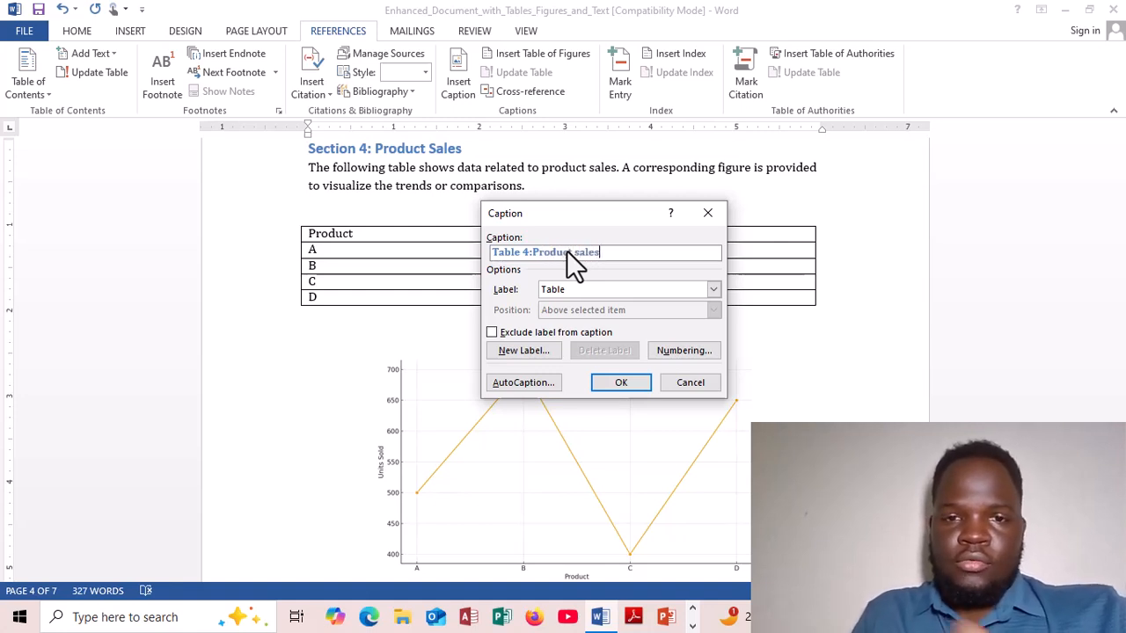
pyautogui.click(621, 383)
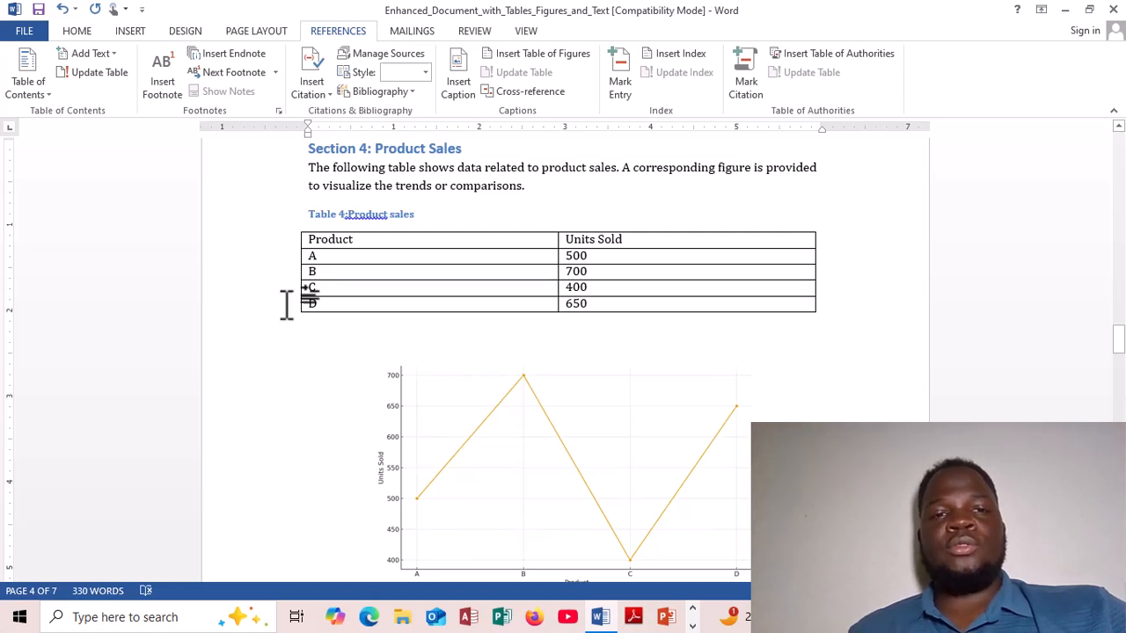
# Insert the caption "Figure 4:line graph for product sales" with the Figure label on the empty line above the product sales line chart
pyautogui.click(466, 79)
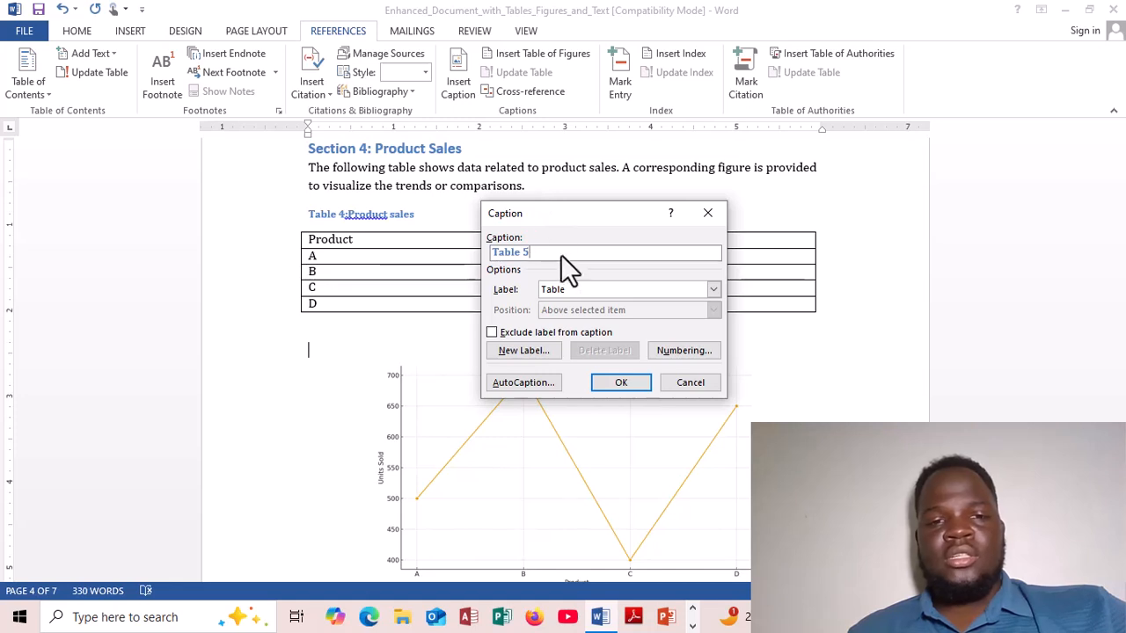
pyautogui.click(716, 294)
pyautogui.click(570, 315)
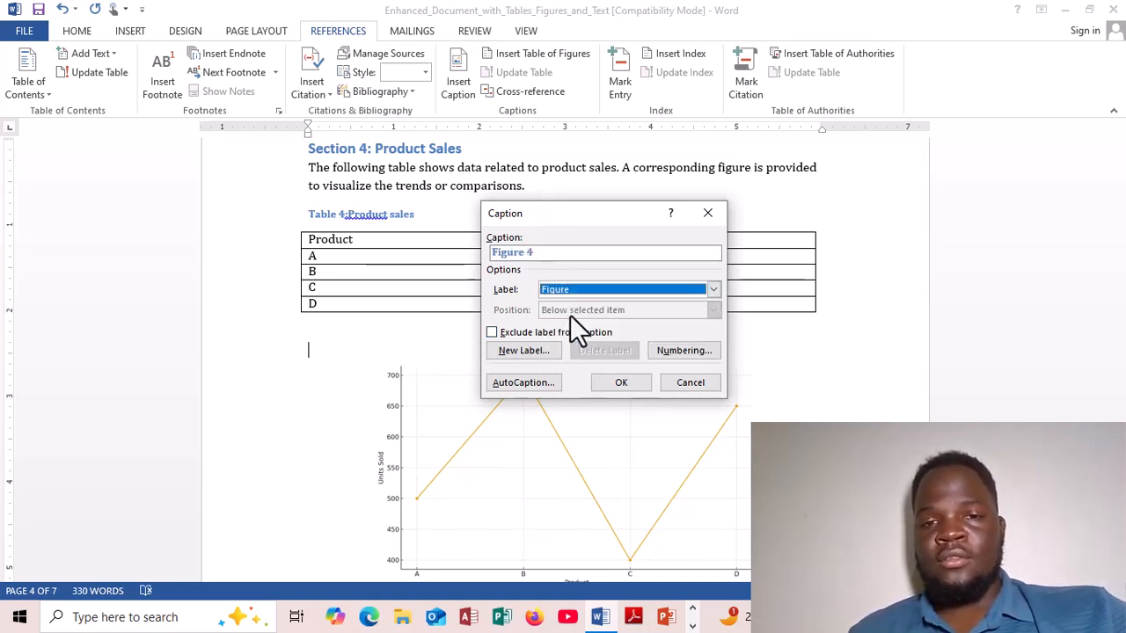
pyautogui.click(589, 252)
pyautogui.press('BackSpace')
pyautogui.write(':')
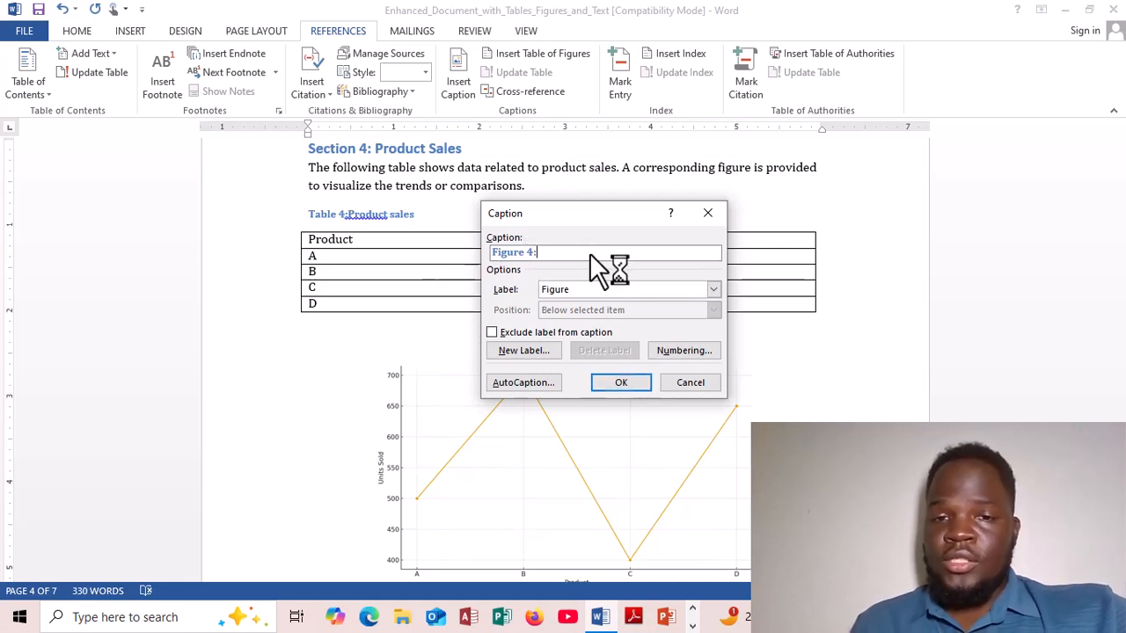
pyautogui.write('line')
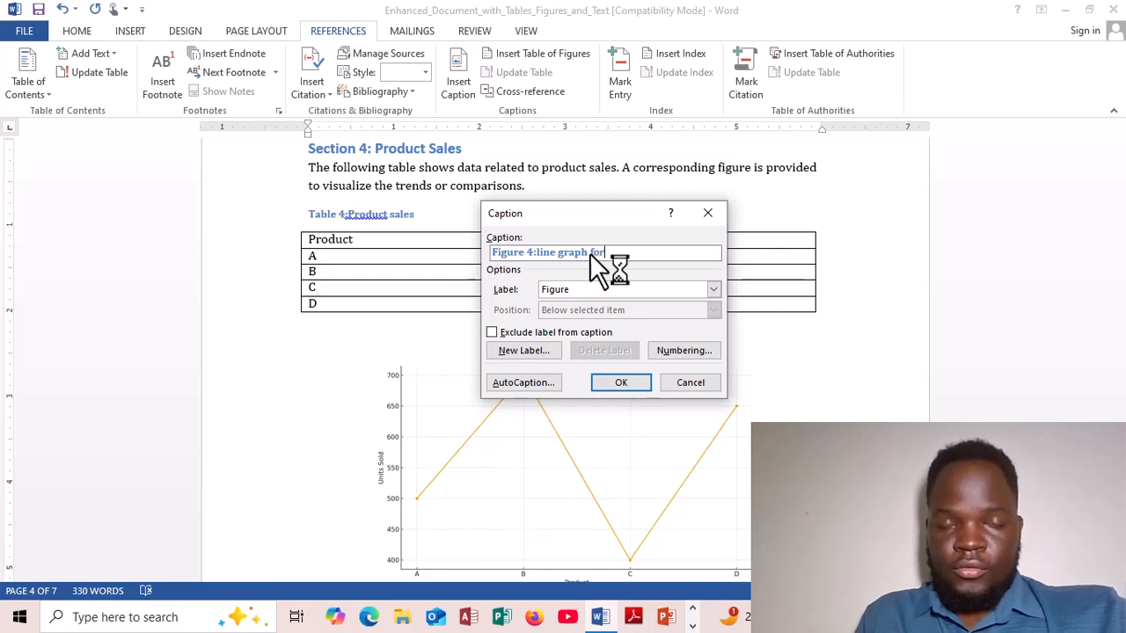
pyautogui.write('graph for produc')
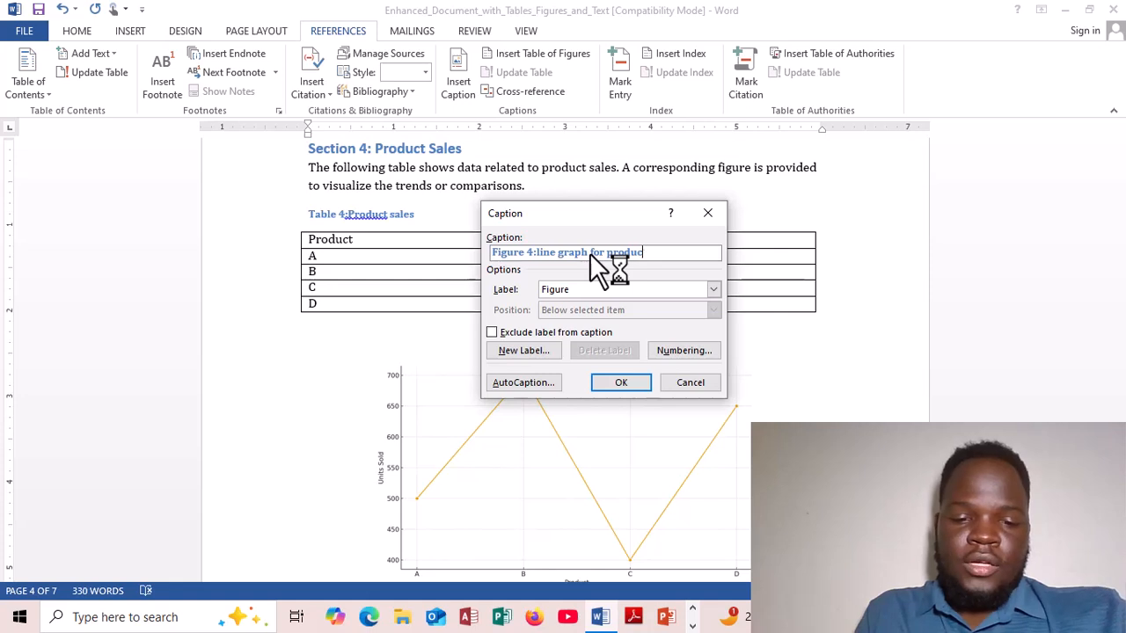
pyautogui.write('t sal')
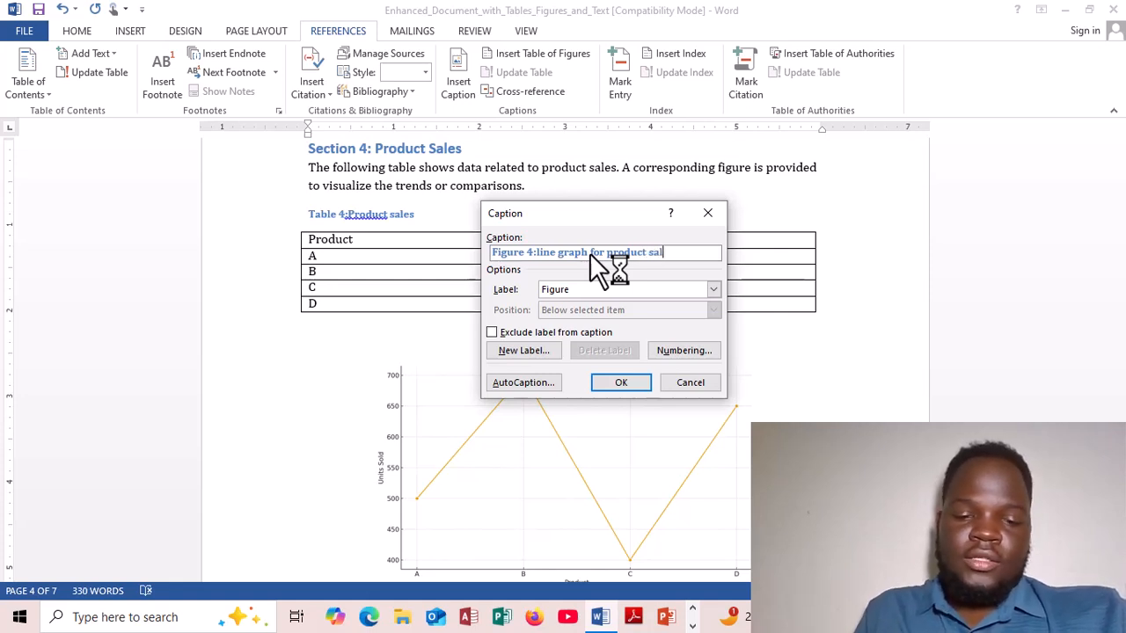
pyautogui.write('es')
pyautogui.press('Return')
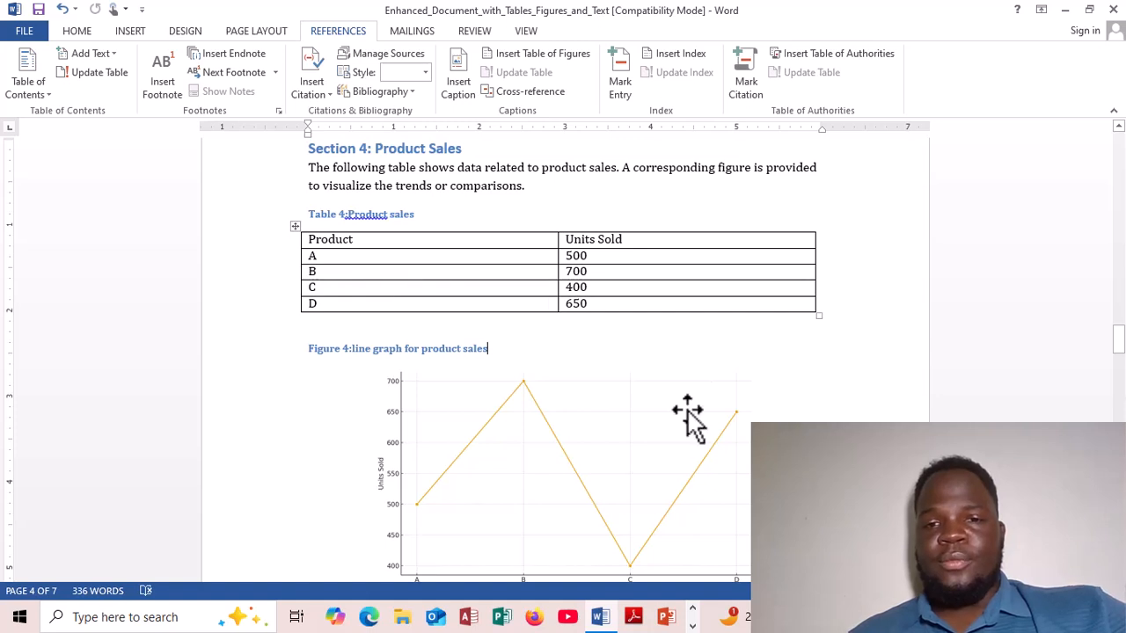
# Insert a page break on the empty line above the Section 1 heading to create a blank first page
pyautogui.click(1121, 357)
pyautogui.moveTo(1121, 354); pyautogui.dragTo(1071, 145)
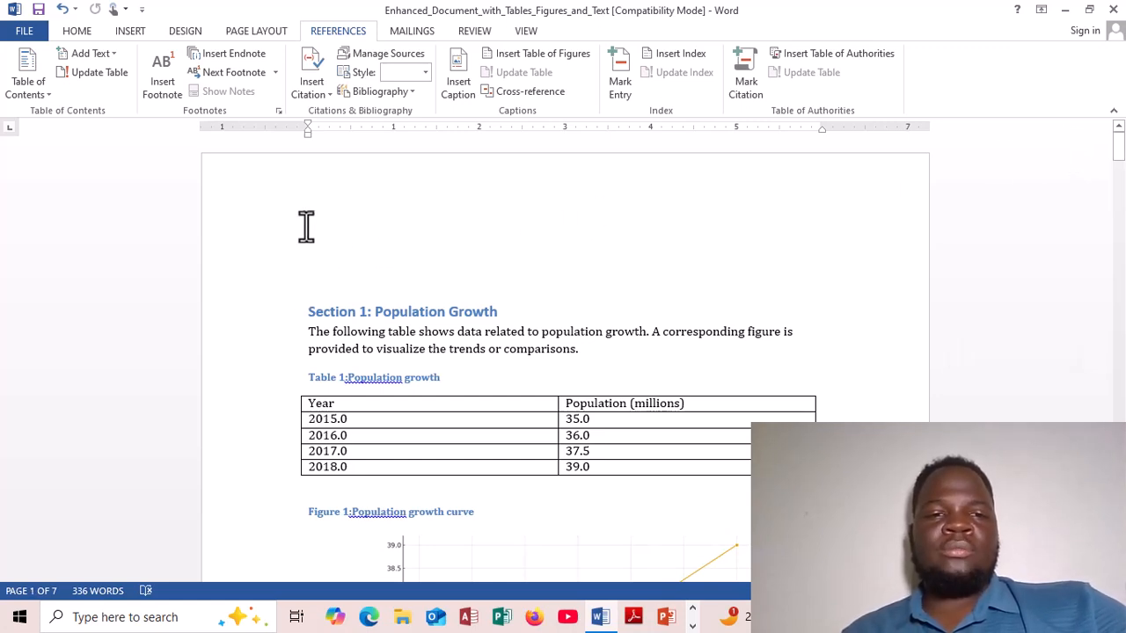
pyautogui.click(317, 280)
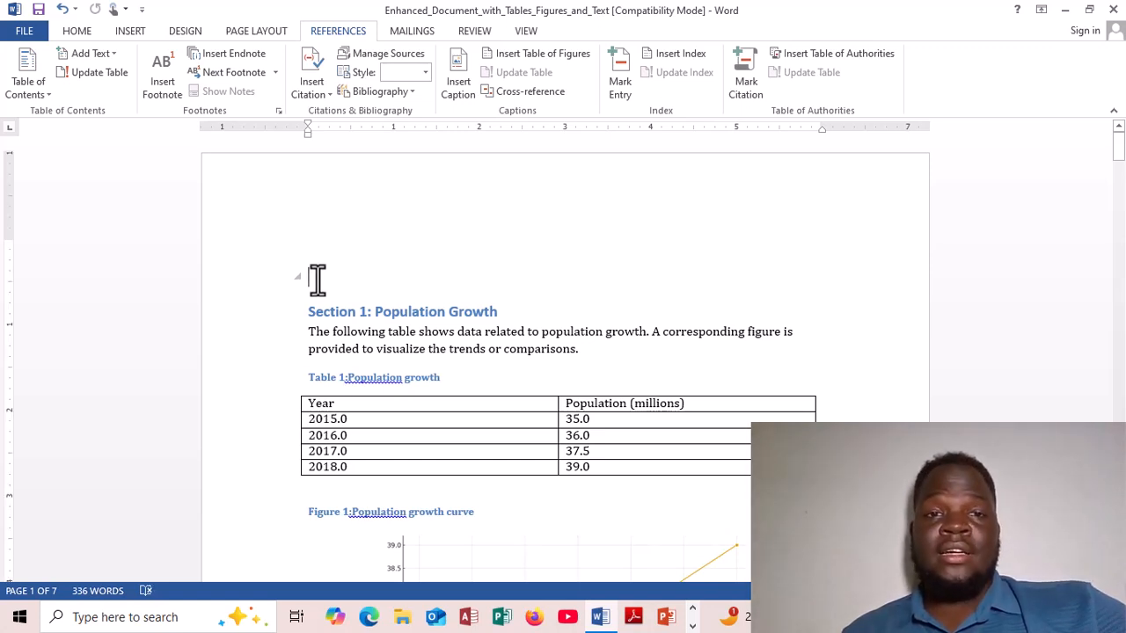
pyautogui.click(75, 32)
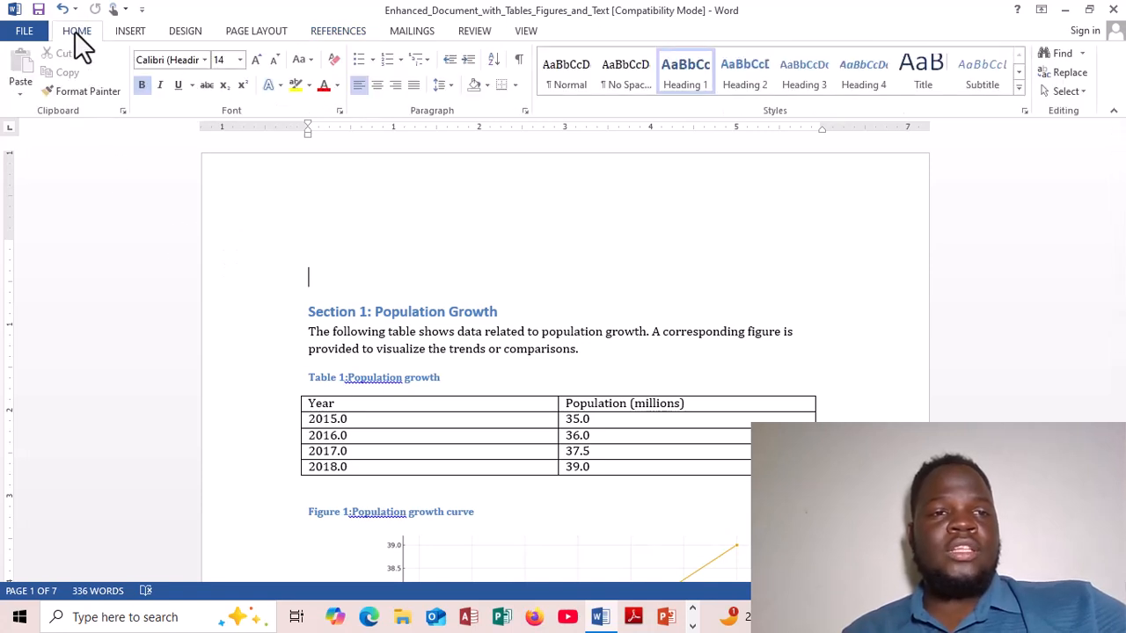
pyautogui.click(129, 35)
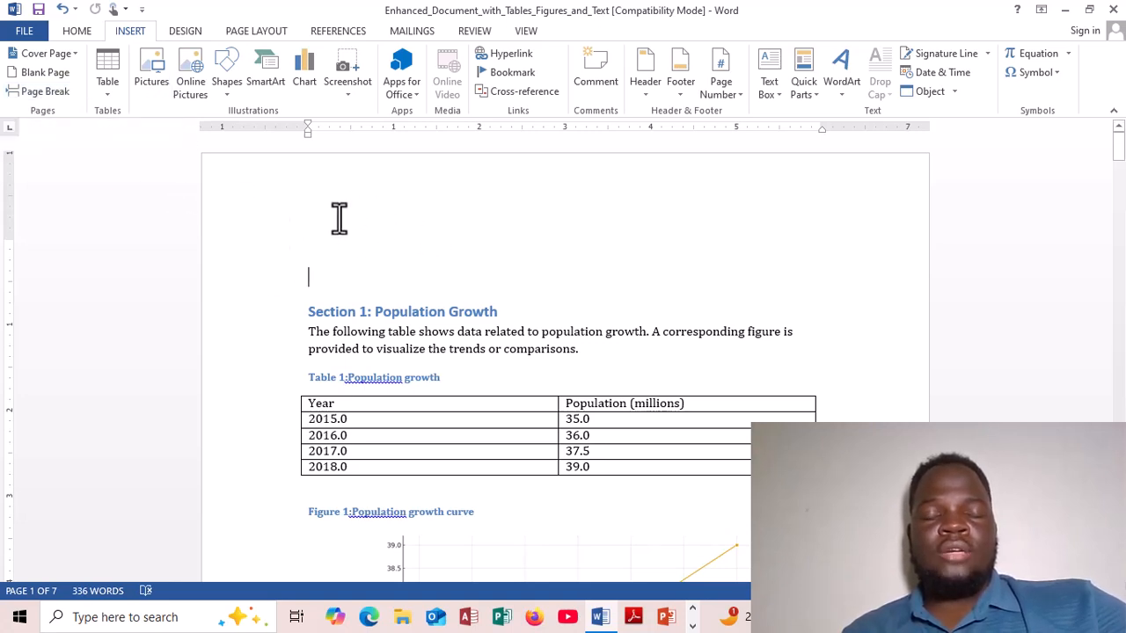
pyautogui.click(57, 96)
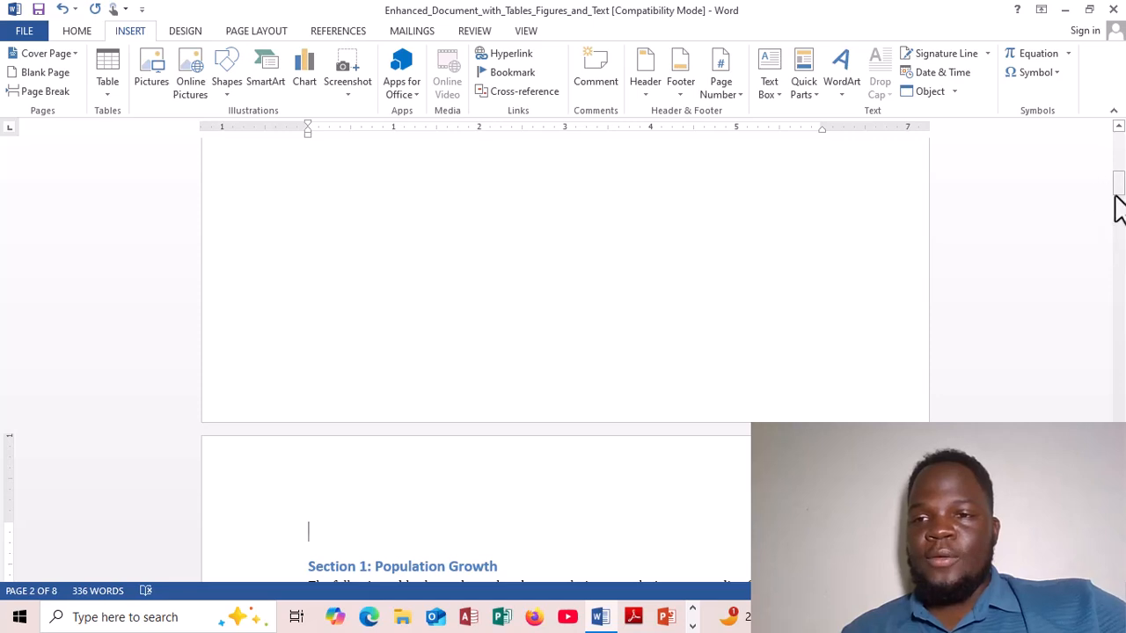
# Insert a table of figures for the Figure captions on the blank first page, using the dashed tab leader
pyautogui.moveTo(1119, 198); pyautogui.dragTo(1116, 151)
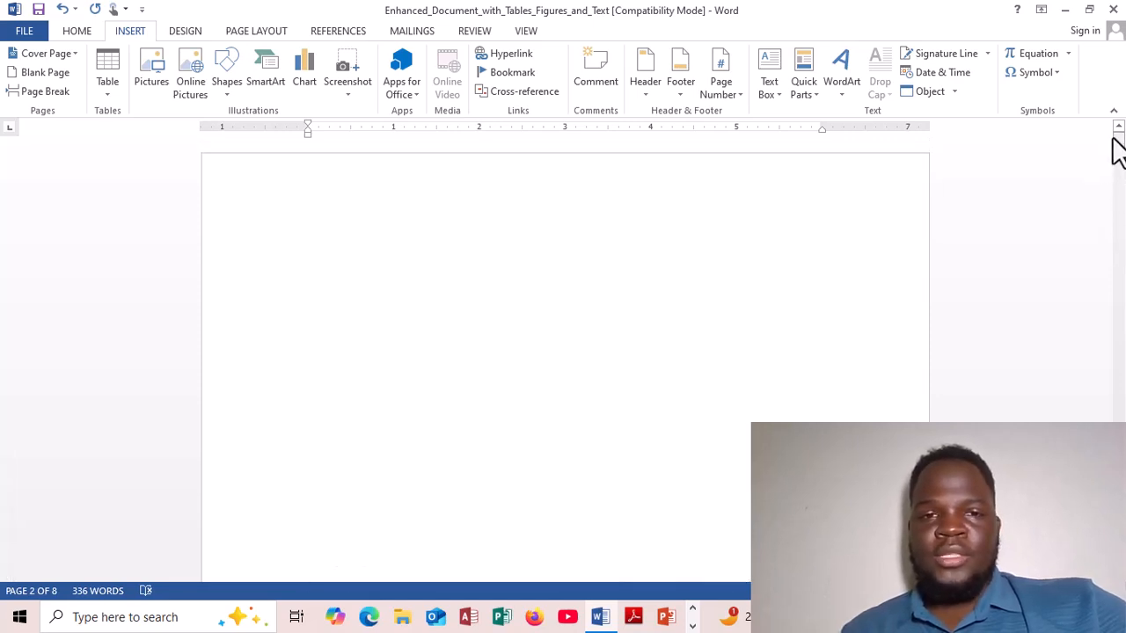
pyautogui.click(347, 219)
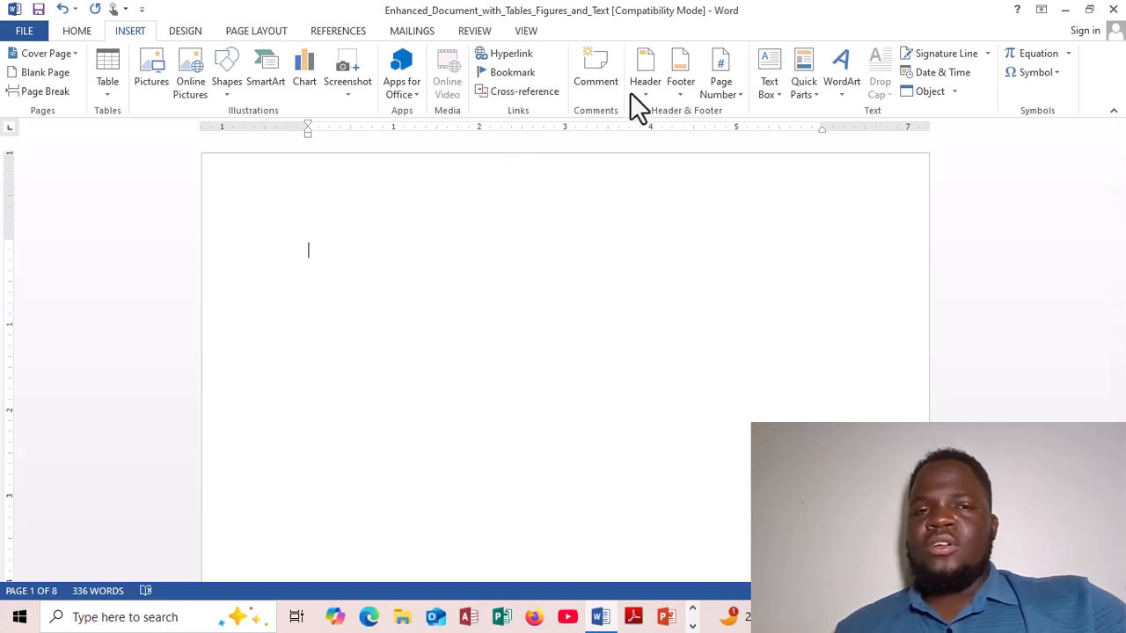
pyautogui.click(337, 33)
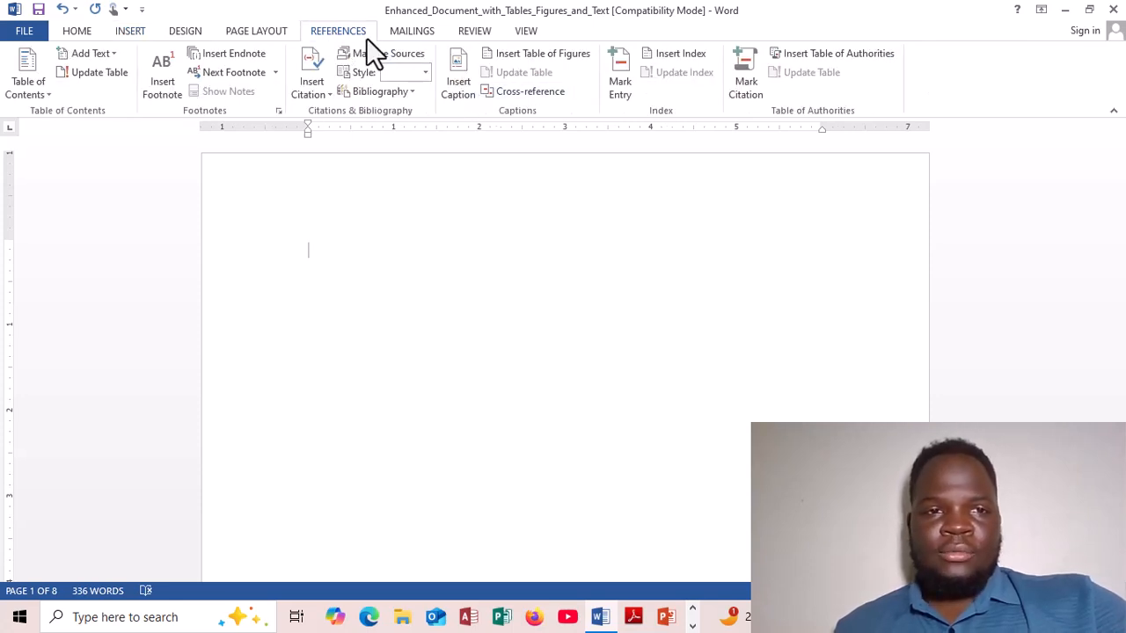
pyautogui.click(514, 57)
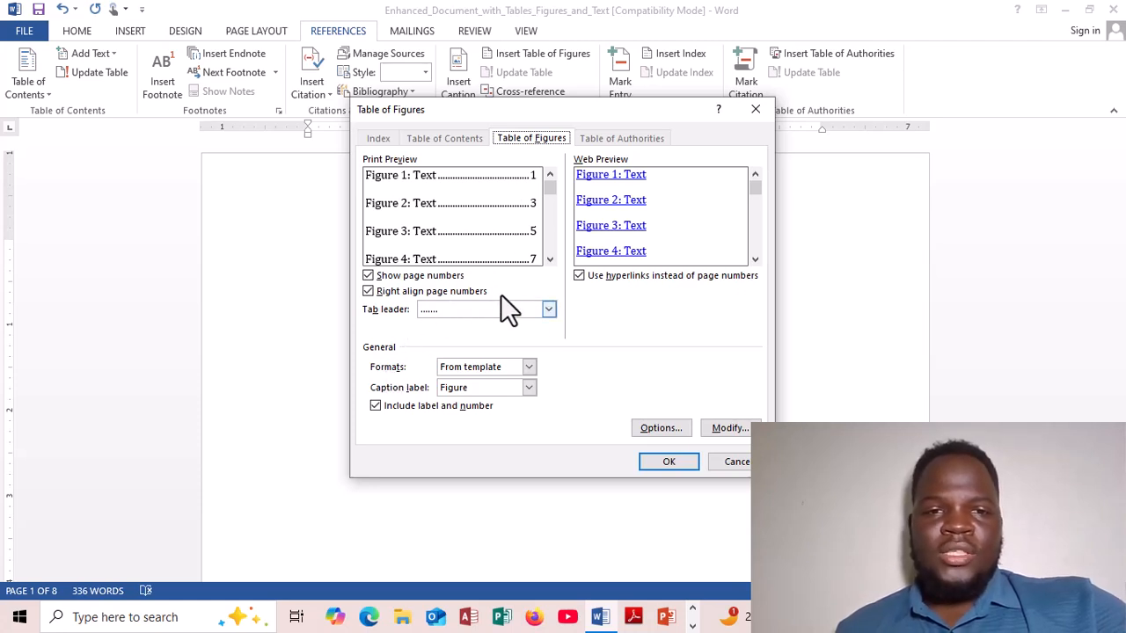
pyautogui.click(547, 310)
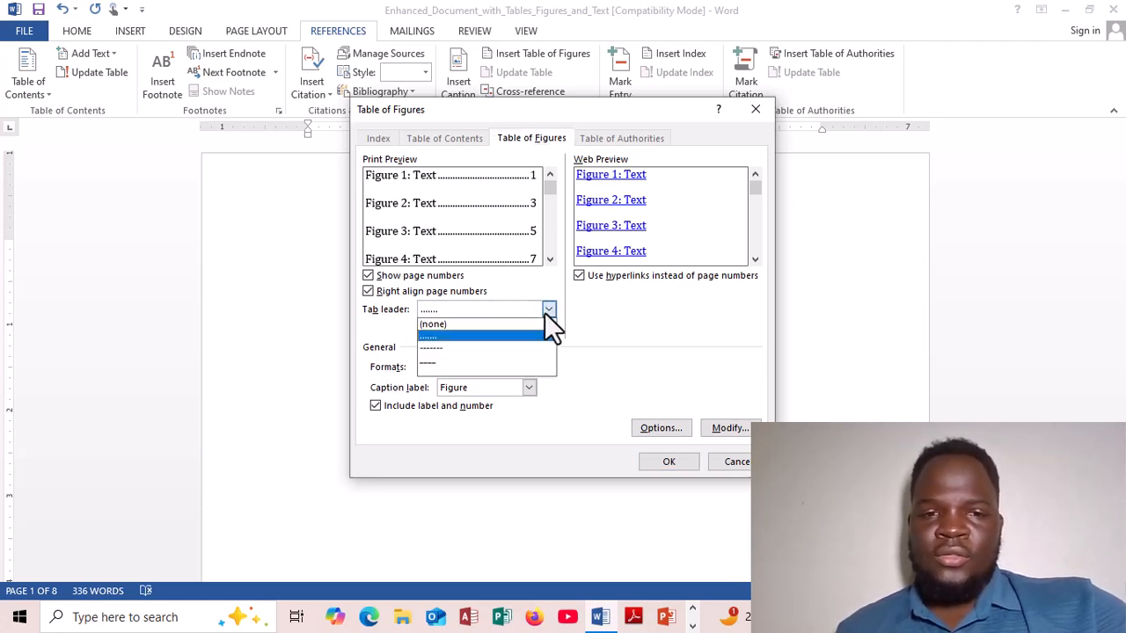
pyautogui.click(495, 322)
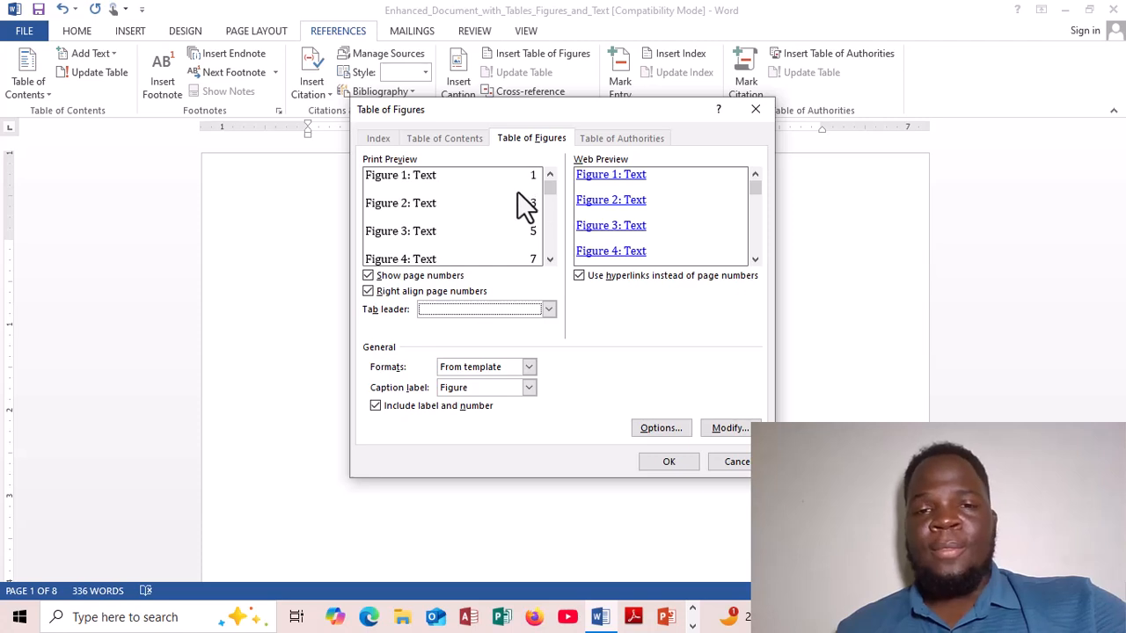
pyautogui.click(546, 309)
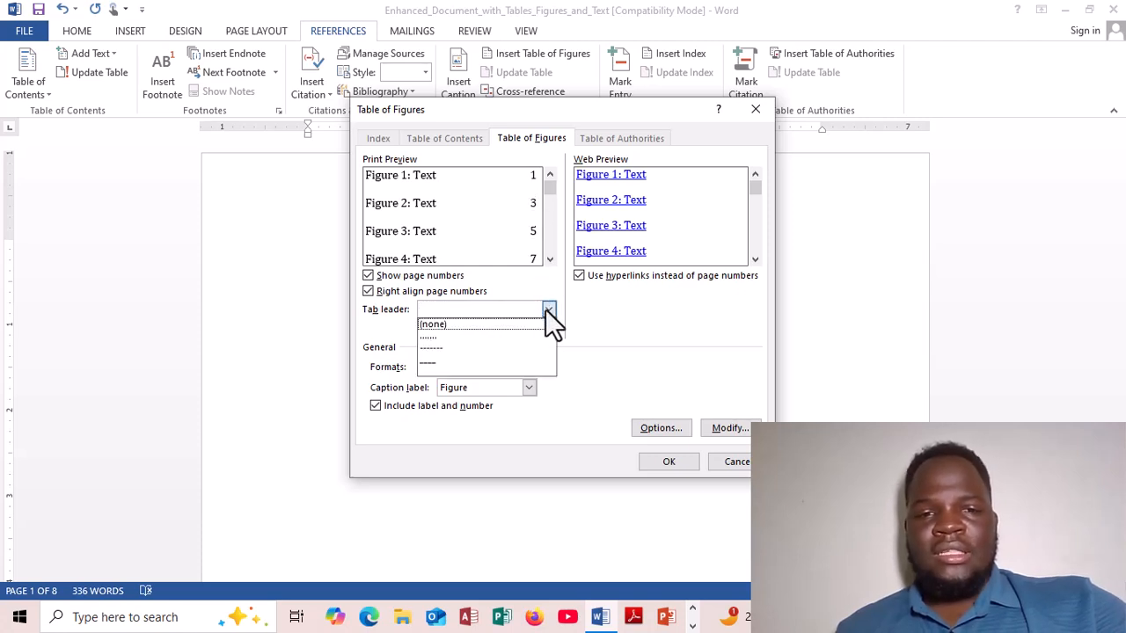
pyautogui.click(484, 348)
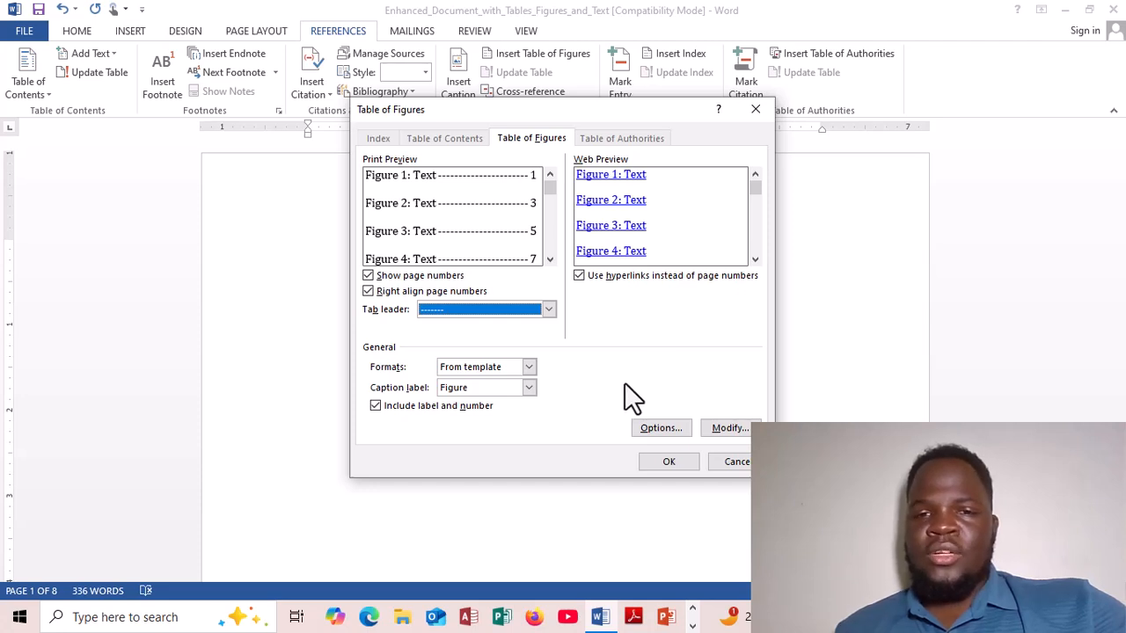
pyautogui.click(666, 467)
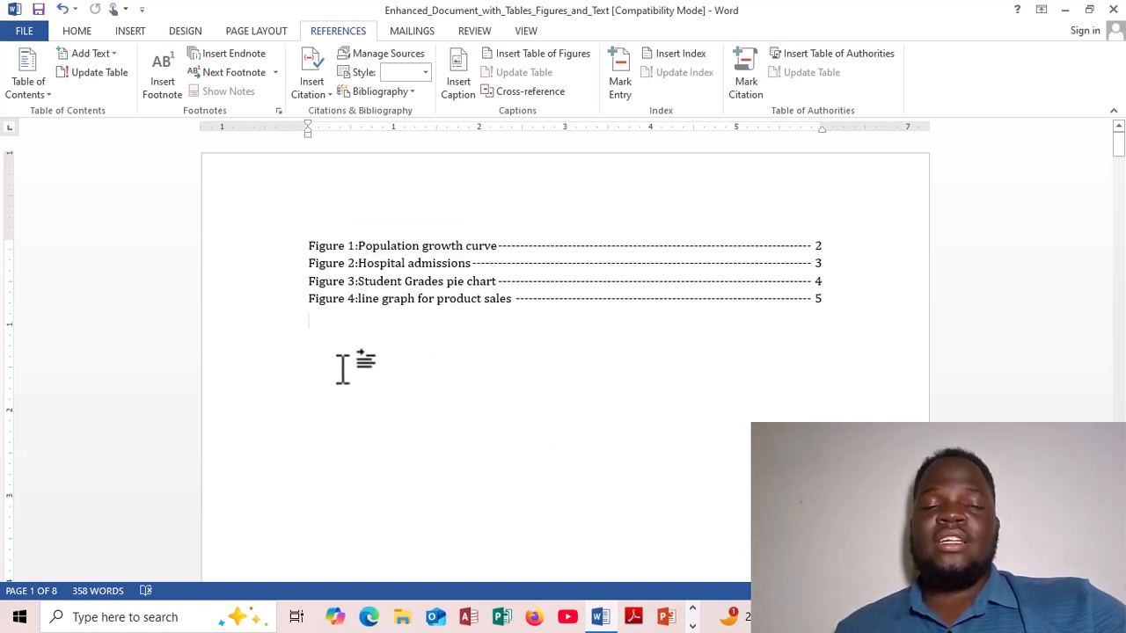
# Follow the Figure 1 entry to its caption, and undo the insertion of the dashed list of figures
pyautogui.click(384, 218)
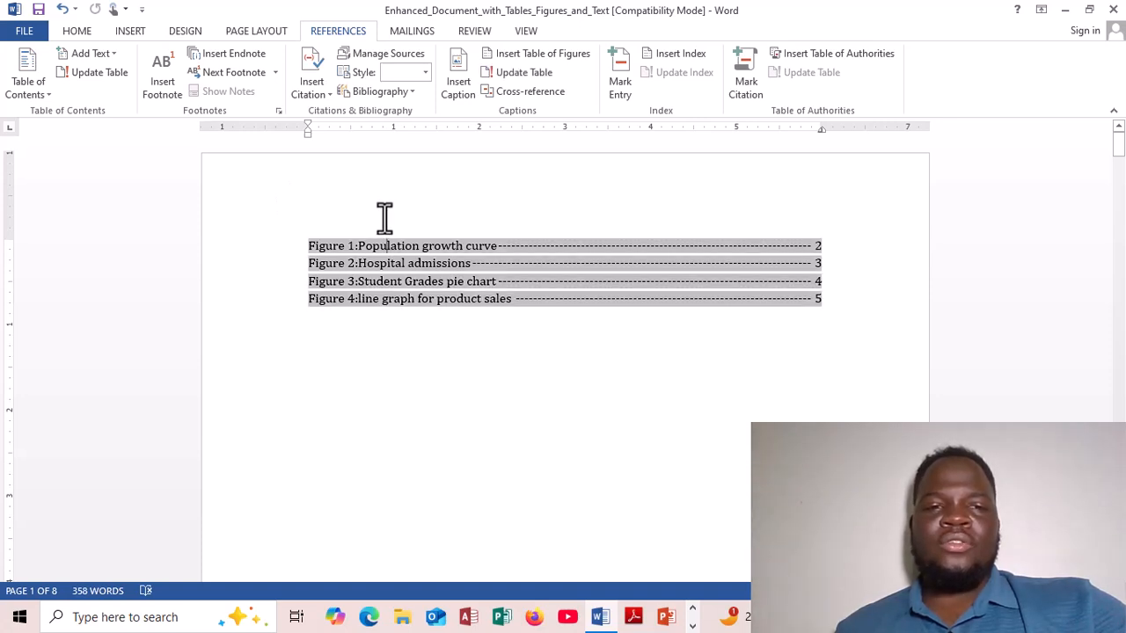
pyautogui.keyDown('ctrl'); pyautogui.click(305, 246); pyautogui.keyUp('ctrl')
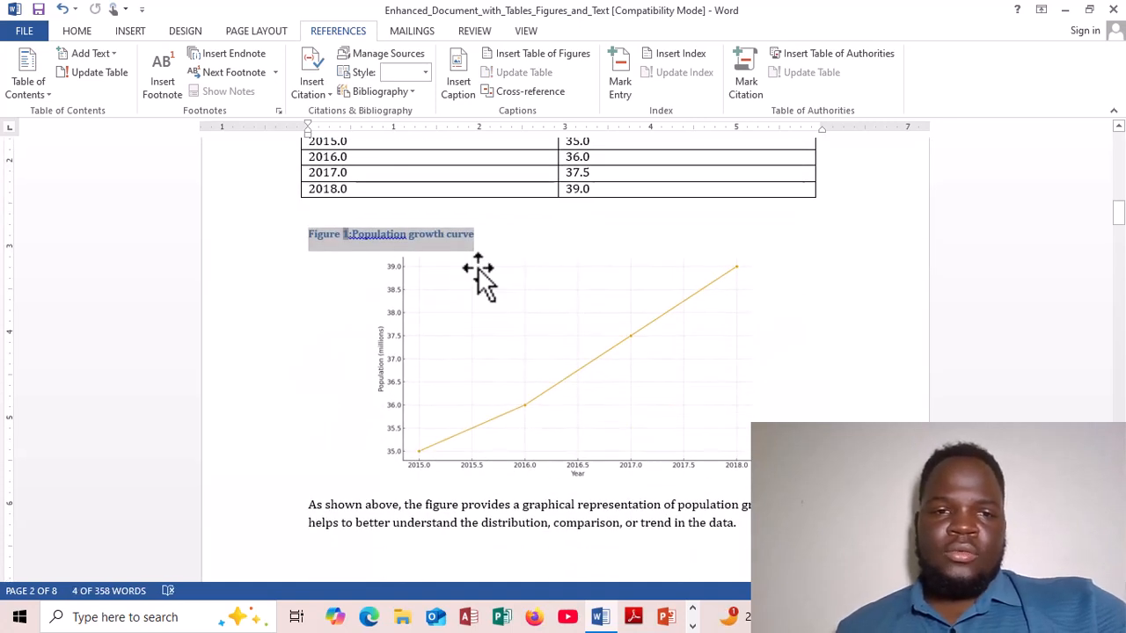
pyautogui.hotkey('ctrl', 'z')
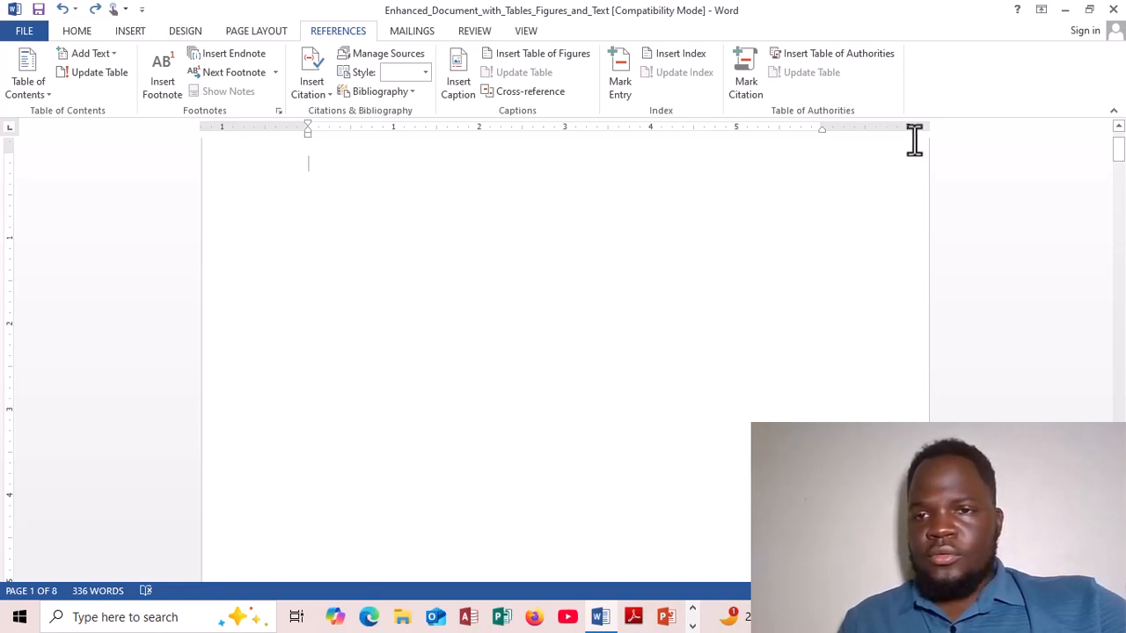
# Reinsert the list of figures with dotted leaders and add the centred, bold, underlined heading "LIST OF FIGURES" above it
pyautogui.hotkey('ctrl', 'y')
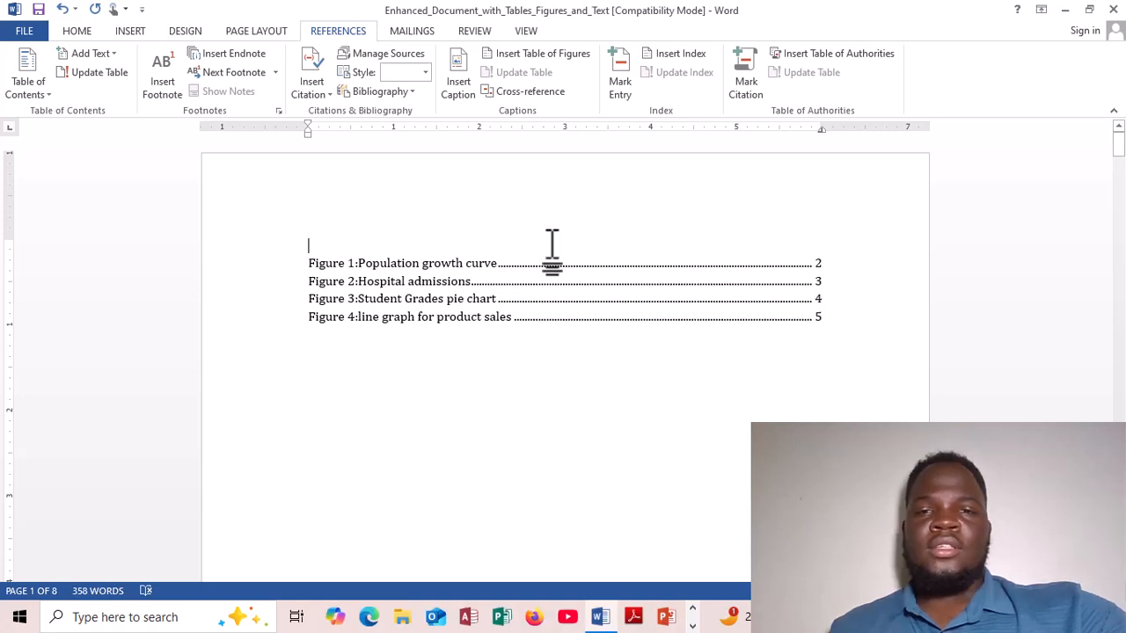
pyautogui.click(79, 33)
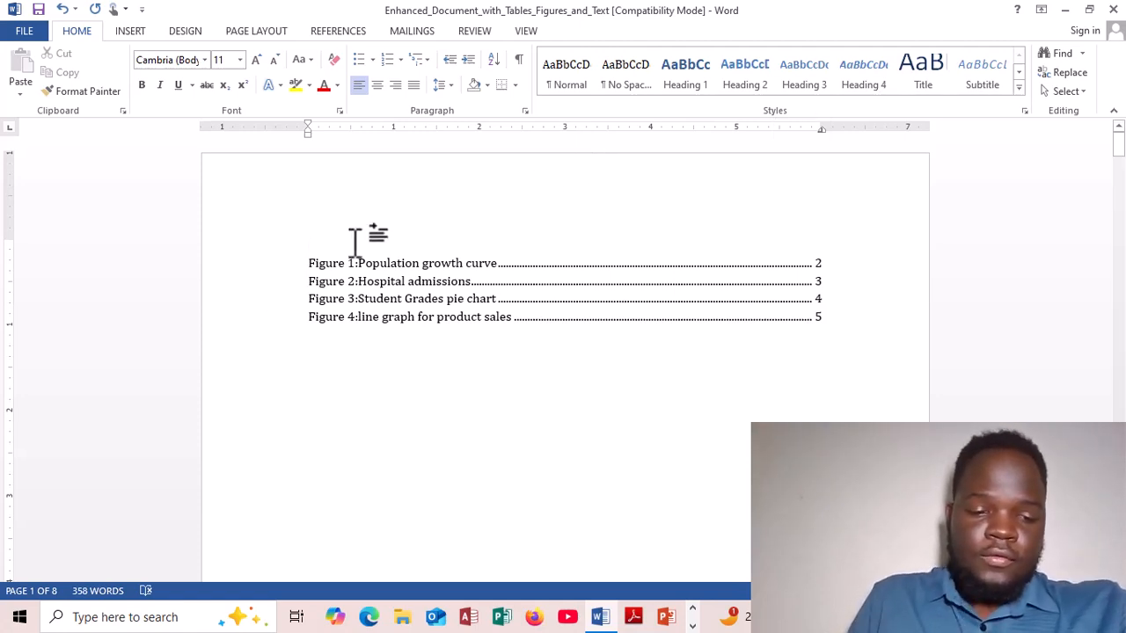
pyautogui.write('LIST')
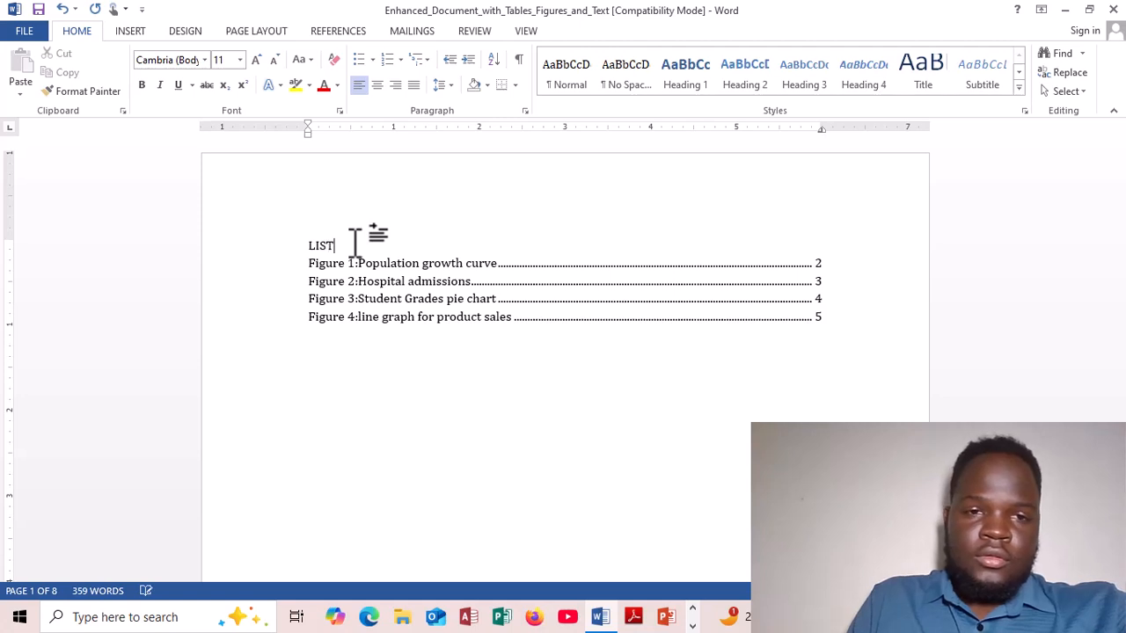
pyautogui.write(' OF')
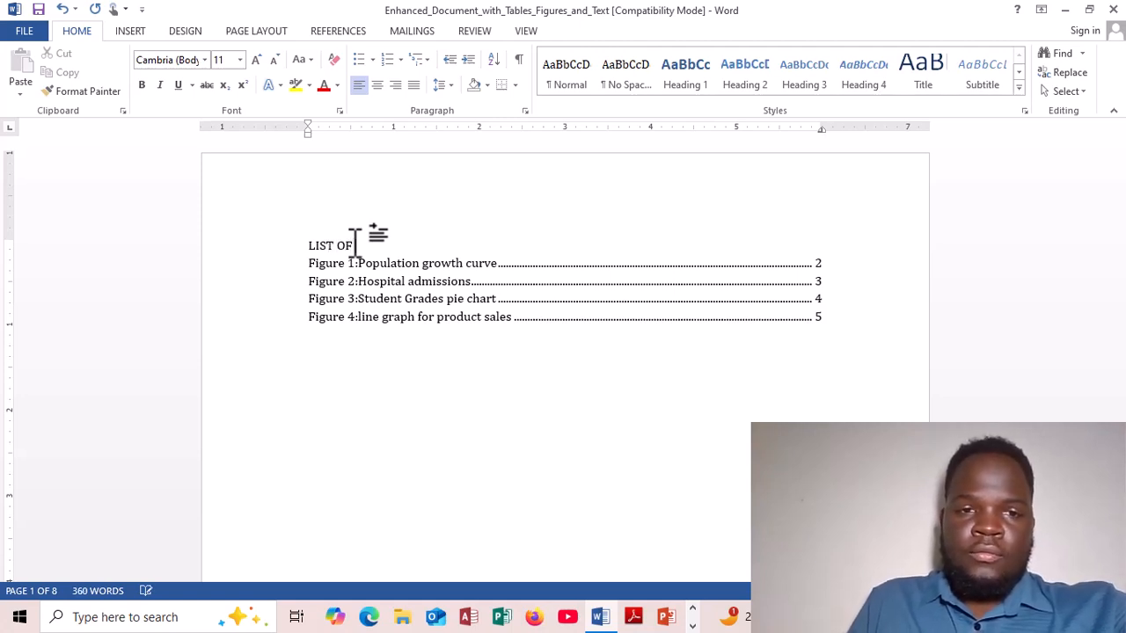
pyautogui.write(' FIGURES')
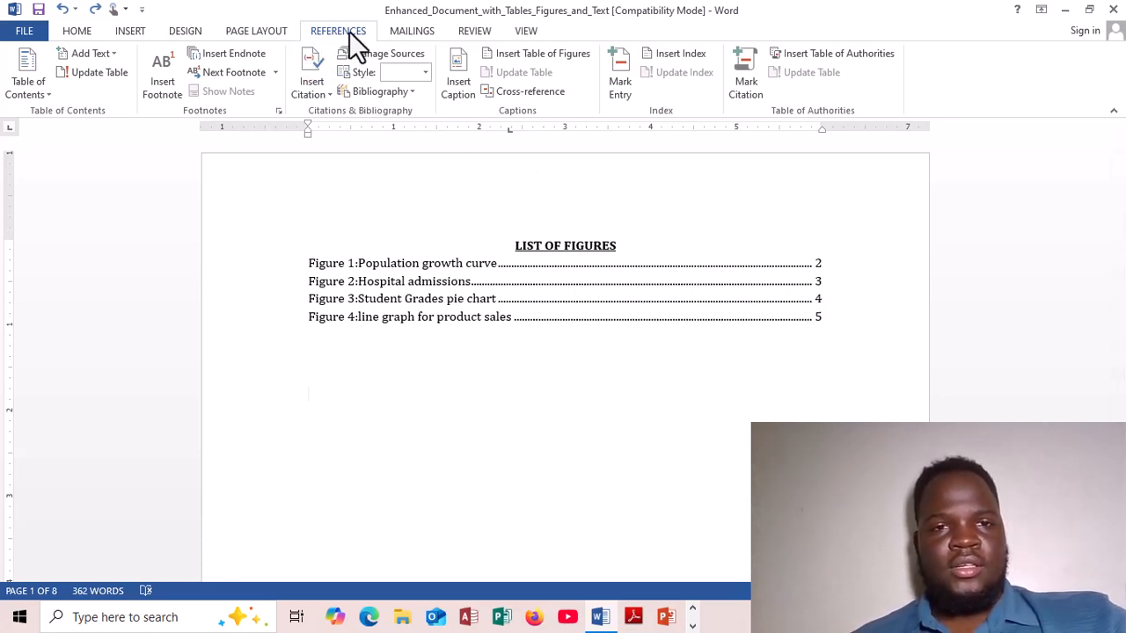
# Insert a table of figures with the Table caption label and dotted leader below the list of figures
pyautogui.click(506, 52)
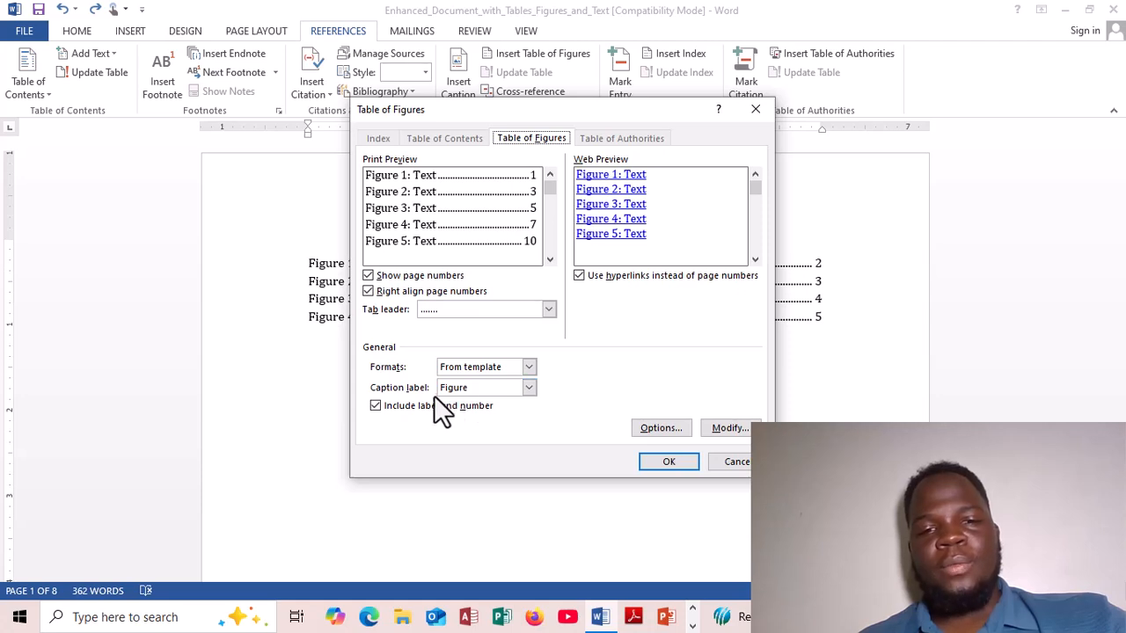
pyautogui.click(528, 389)
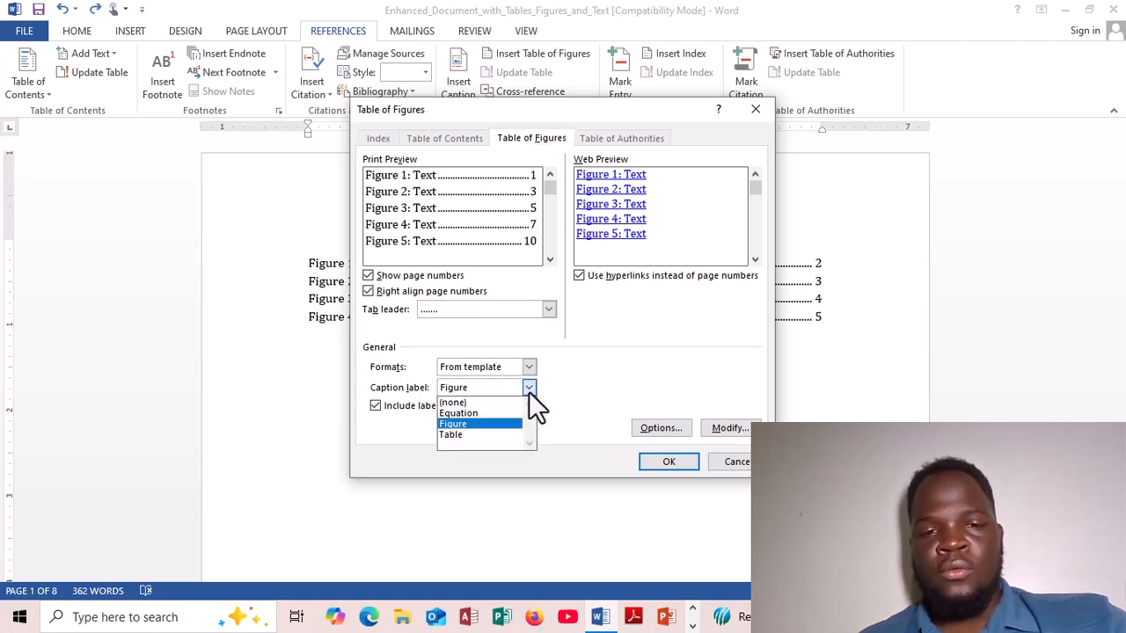
pyautogui.click(478, 435)
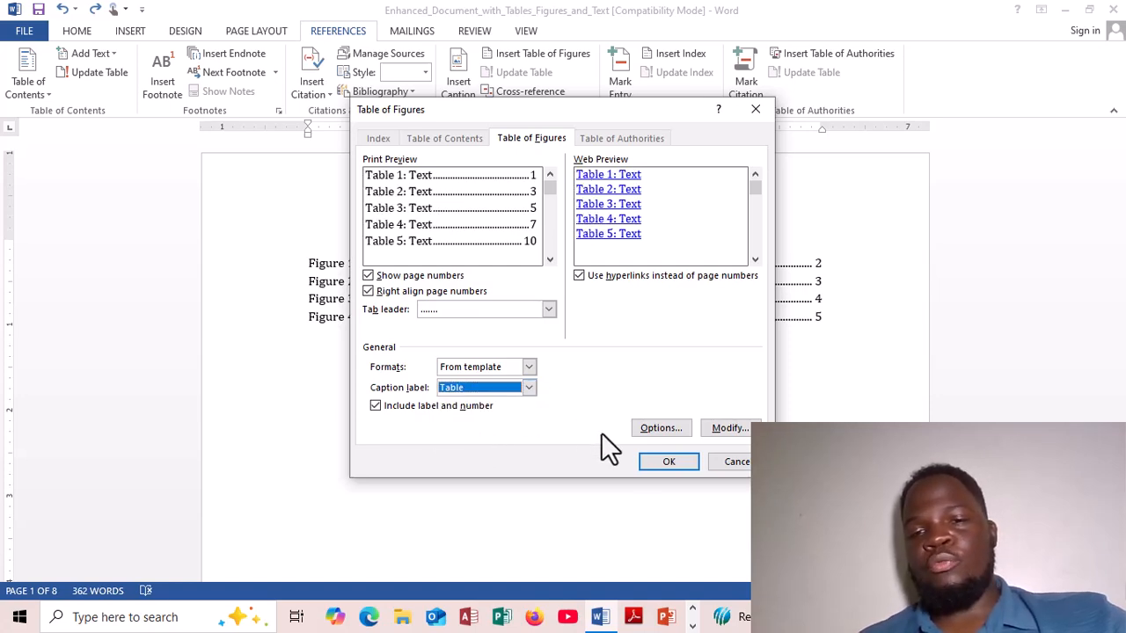
pyautogui.click(645, 459)
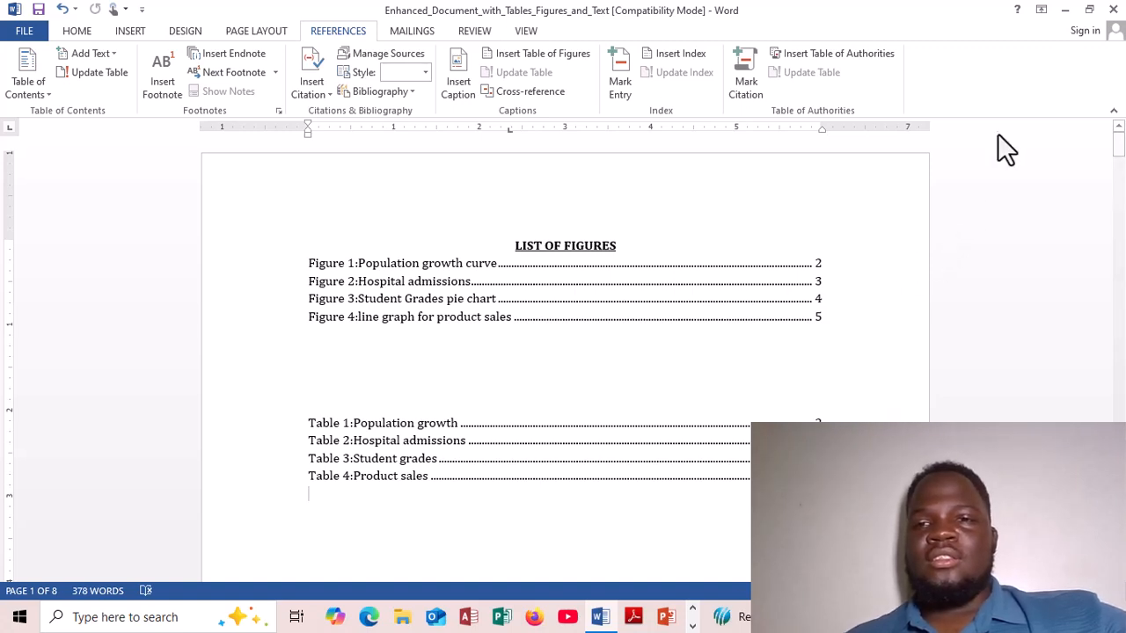
pyautogui.press('F10')
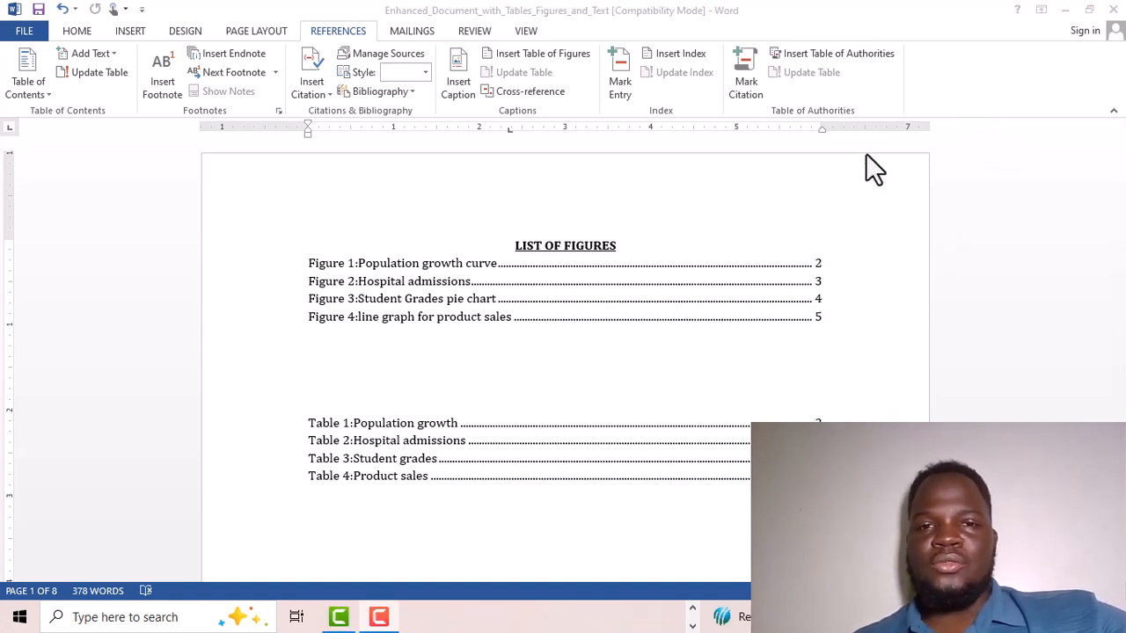